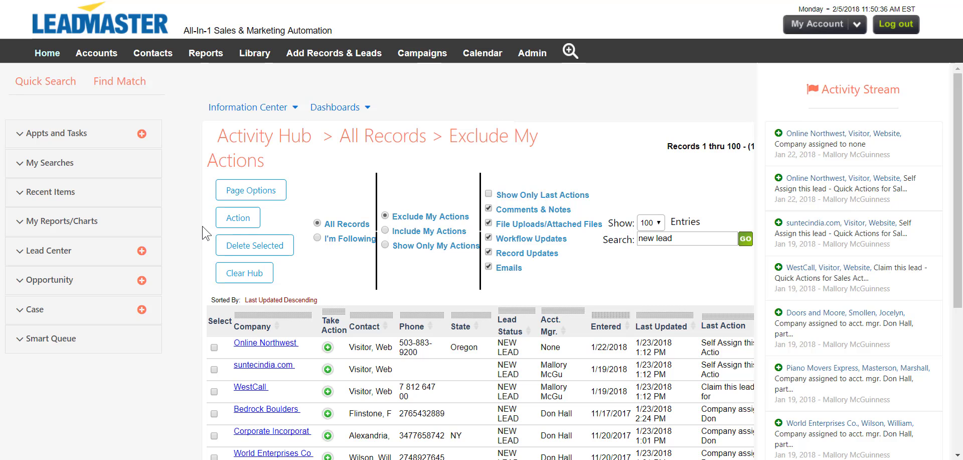
# Open the Activity Hub report from the saved searches and look over the available dashboards.
pyautogui.click(112, 170)
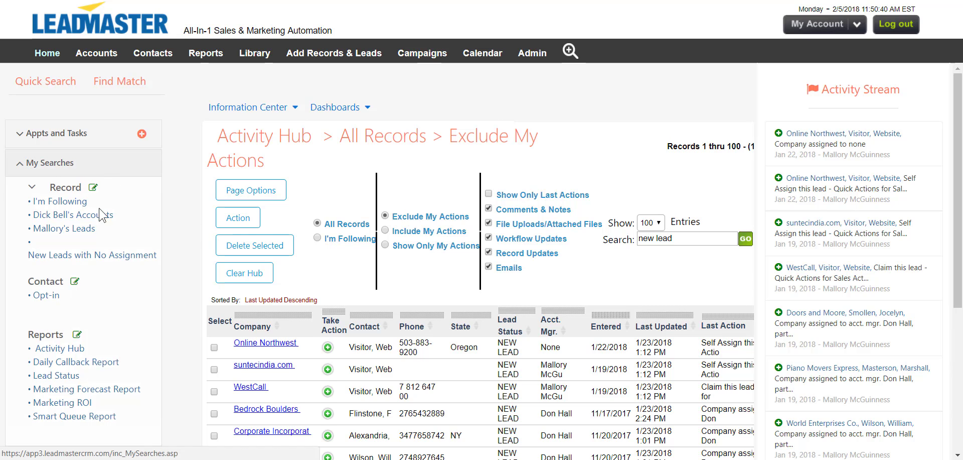
pyautogui.click(73, 352)
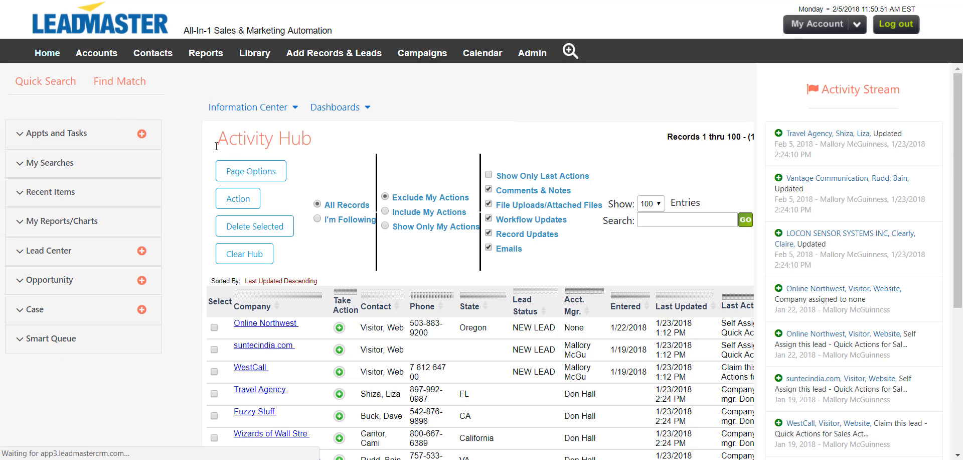
pyautogui.click(342, 110)
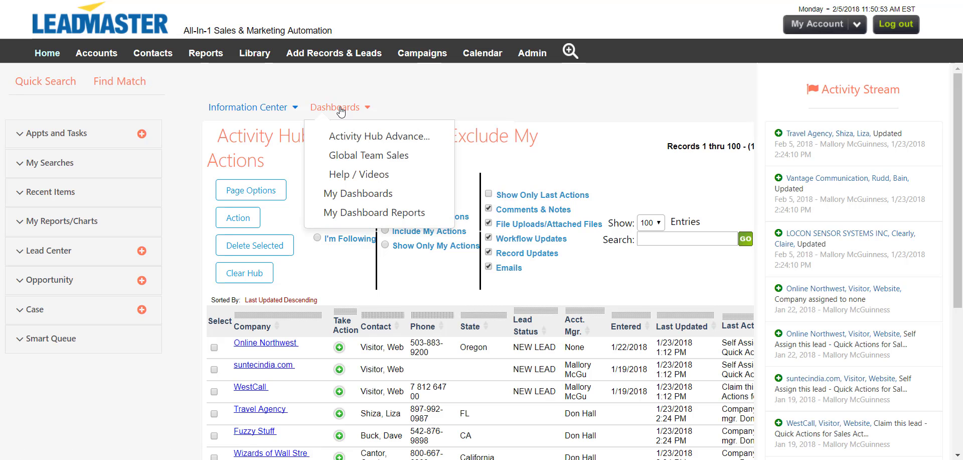
pyautogui.click(462, 101)
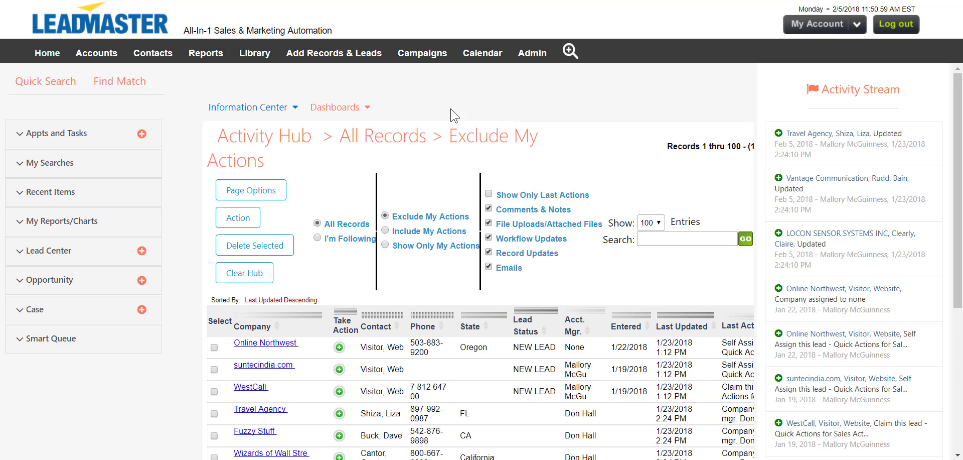
# Open the AB - Training Videos workgroup for editing and check its Record Activity Logs setting.
pyautogui.click(535, 53)
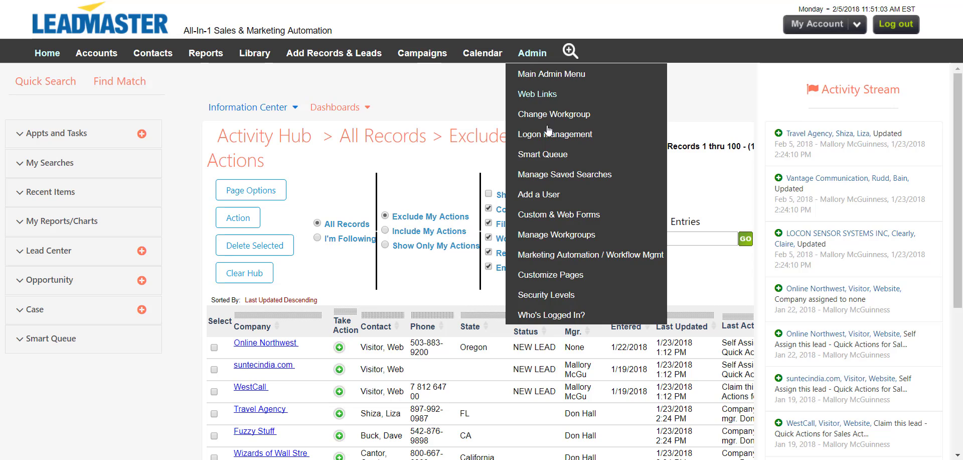
pyautogui.click(558, 244)
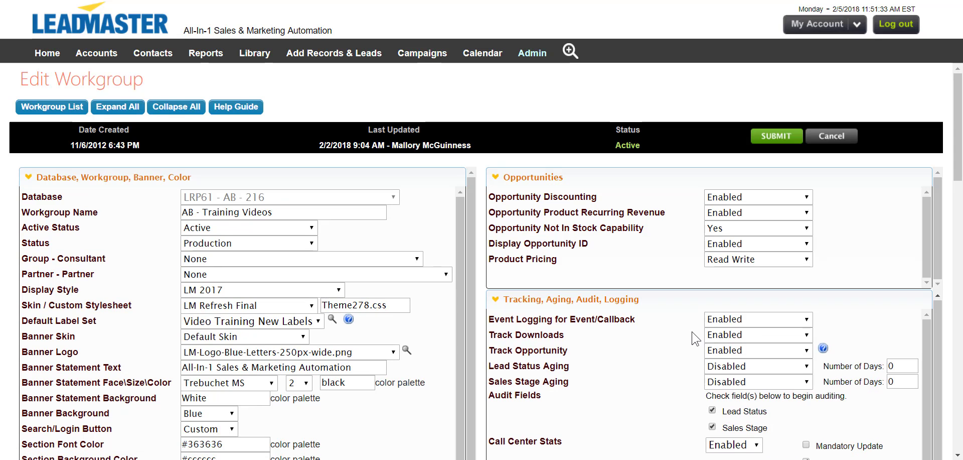
pyautogui.scroll(-8, 695, 339)
pyautogui.scroll(3, 695, 339)
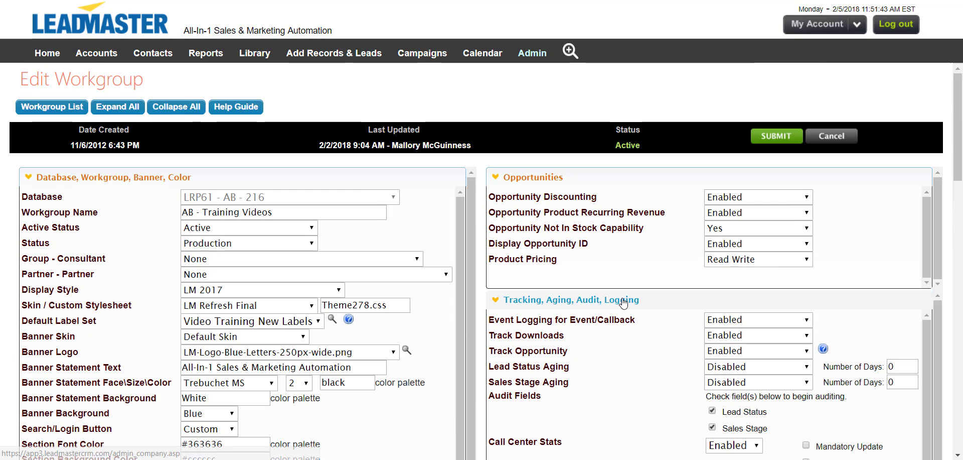
pyautogui.scroll(-1, 632, 321)
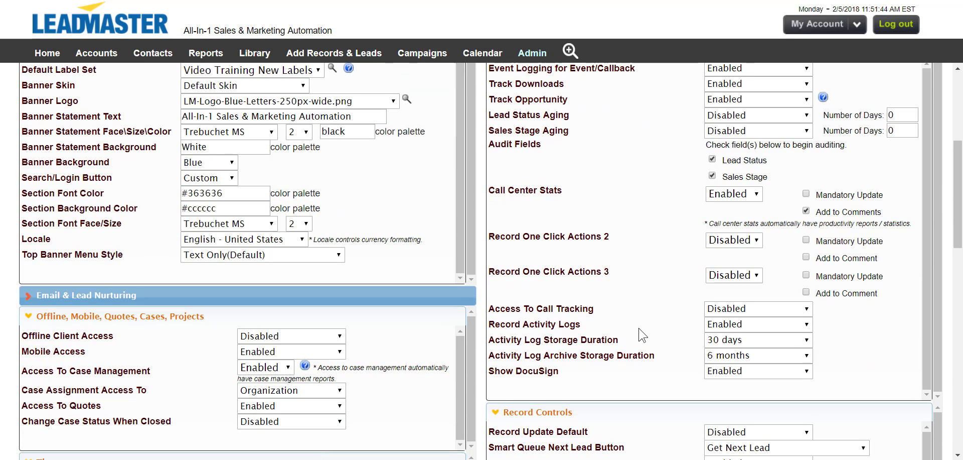
pyautogui.click(722, 326)
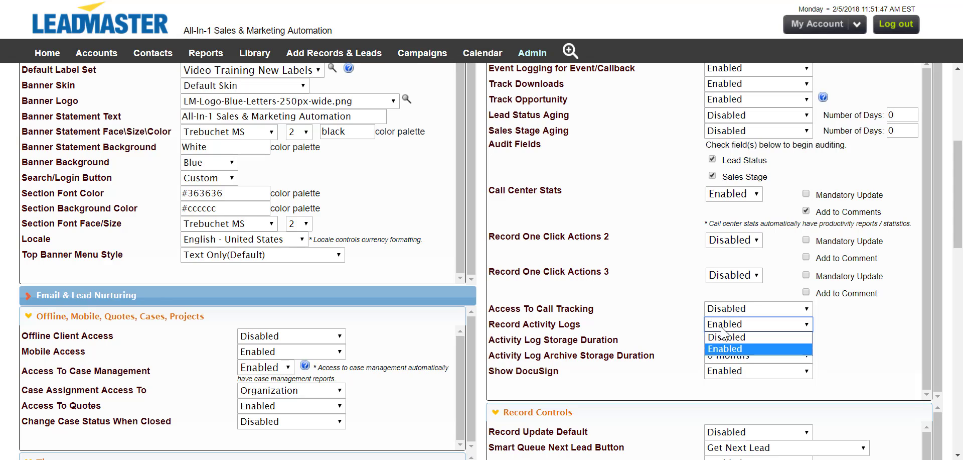
pyautogui.click(722, 328)
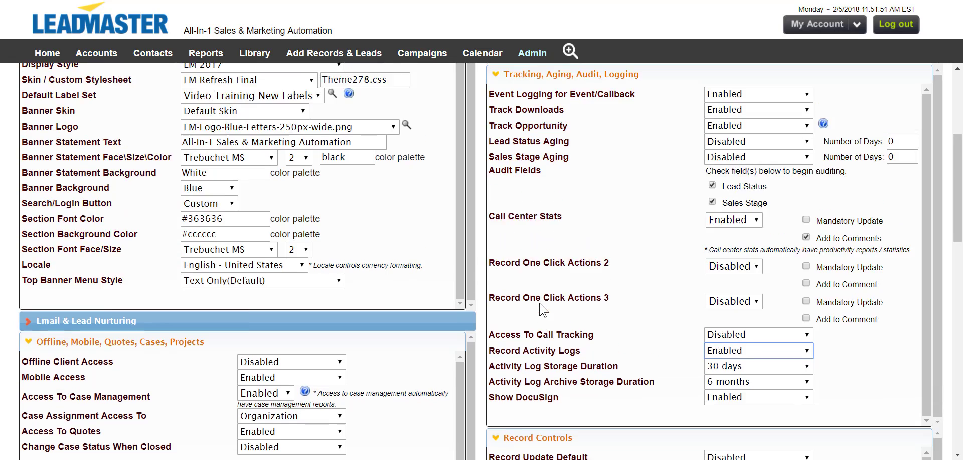
# Check the workgroup's report access for the Activity Hub report under Custom Reports.
pyautogui.scroll(2, 519, 334)
pyautogui.scroll(-10, 518, 329)
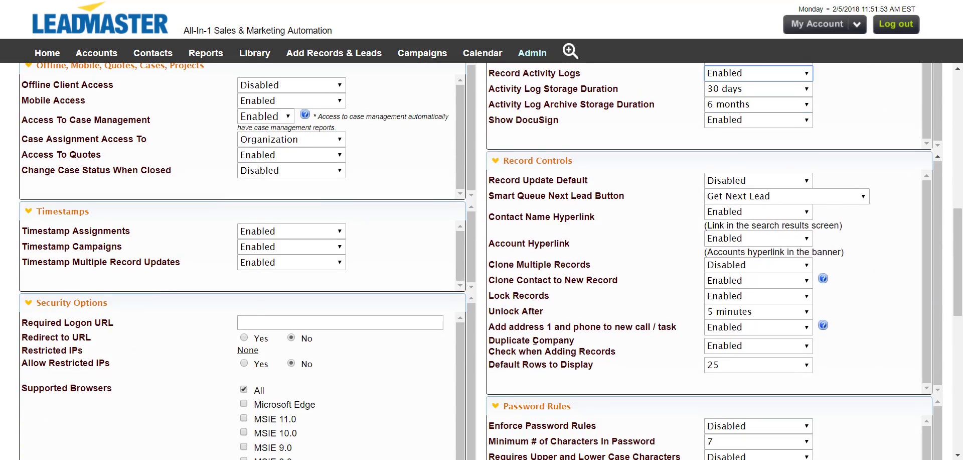
pyautogui.scroll(-5, 517, 351)
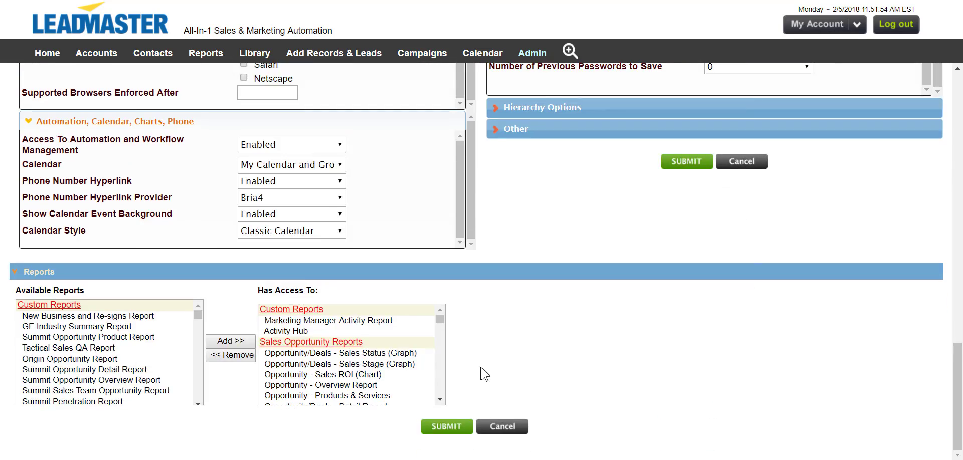
pyautogui.click(292, 331)
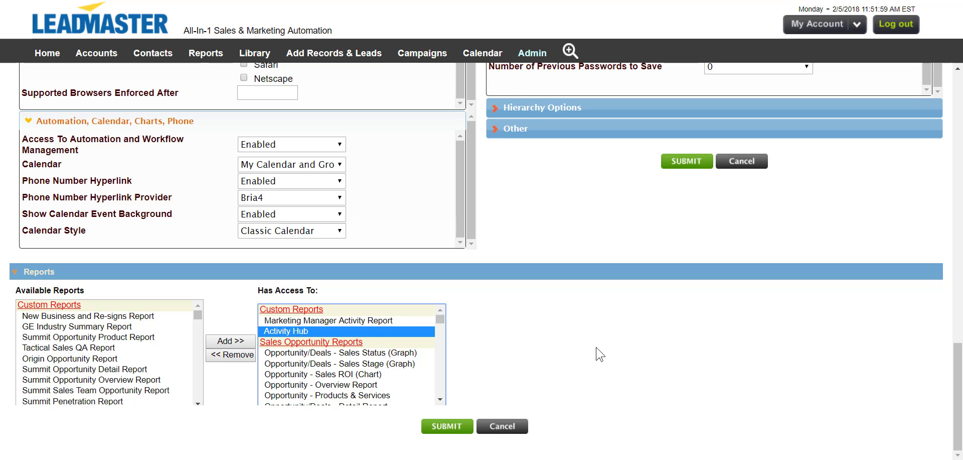
pyautogui.scroll(6, 600, 354)
# Check the user's report access, highlighting the ALL entry and the available Activity Hub report.
pyautogui.moveTo(533, 56)
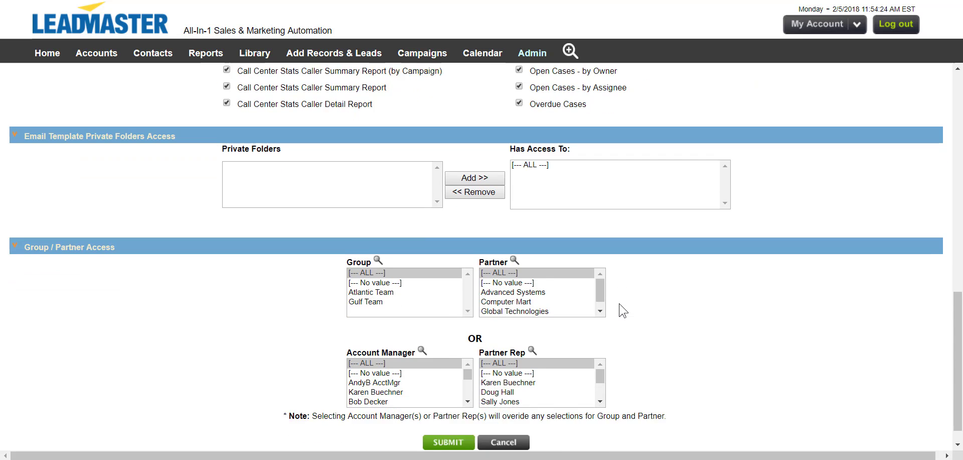
pyautogui.scroll(-1, 619, 310)
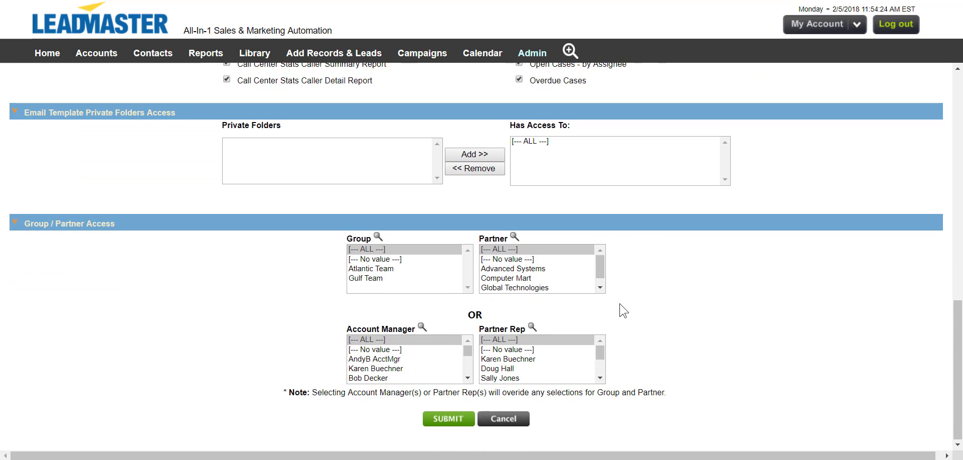
pyautogui.scroll(4, 616, 307)
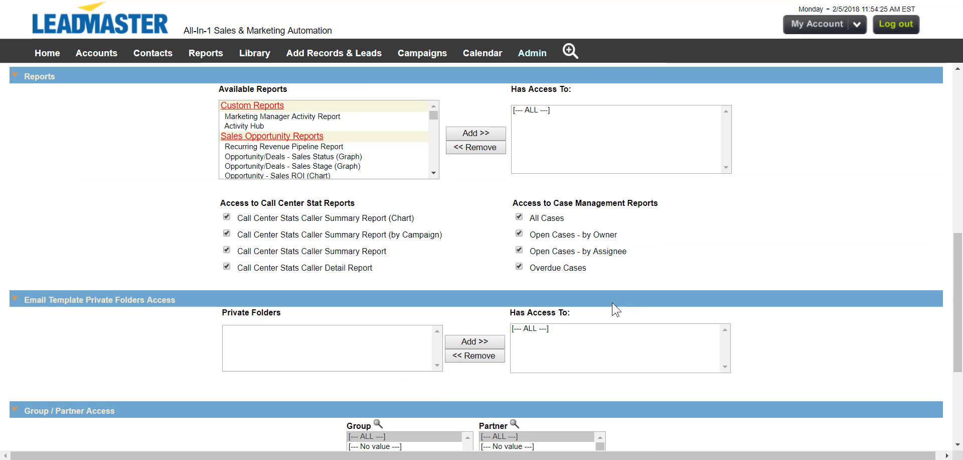
pyautogui.click(544, 122)
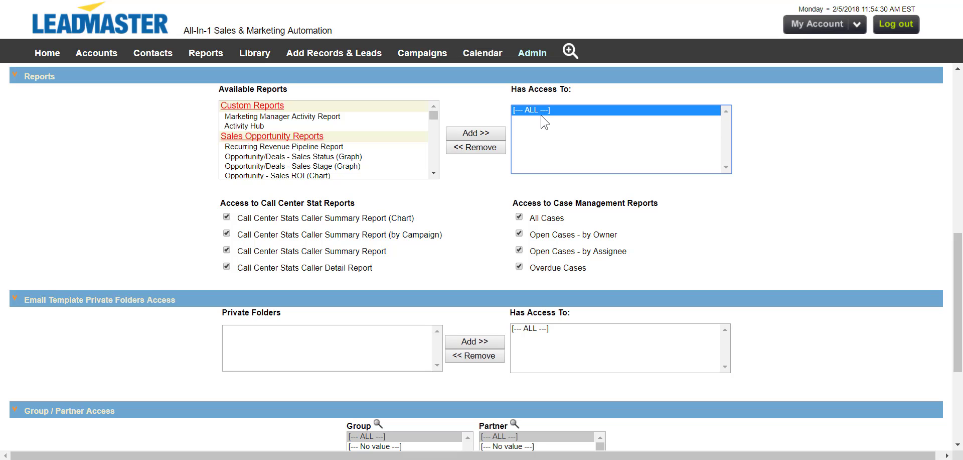
pyautogui.click(359, 126)
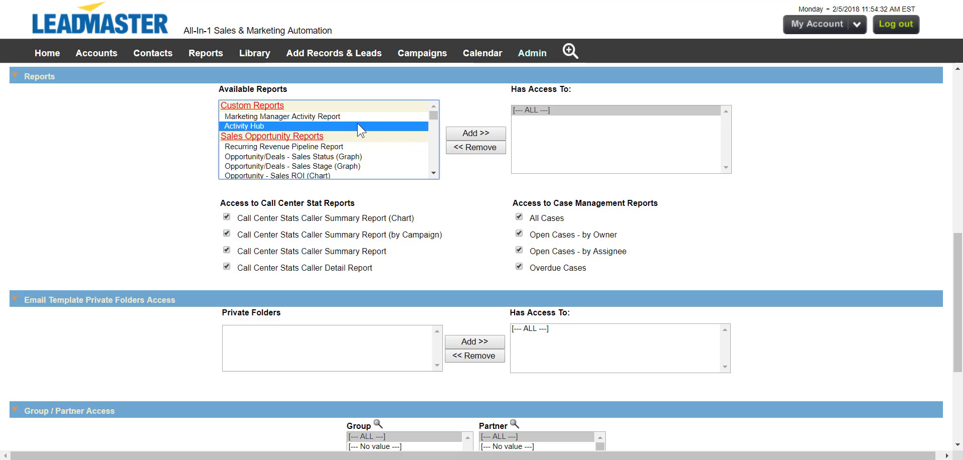
pyautogui.click(874, 174)
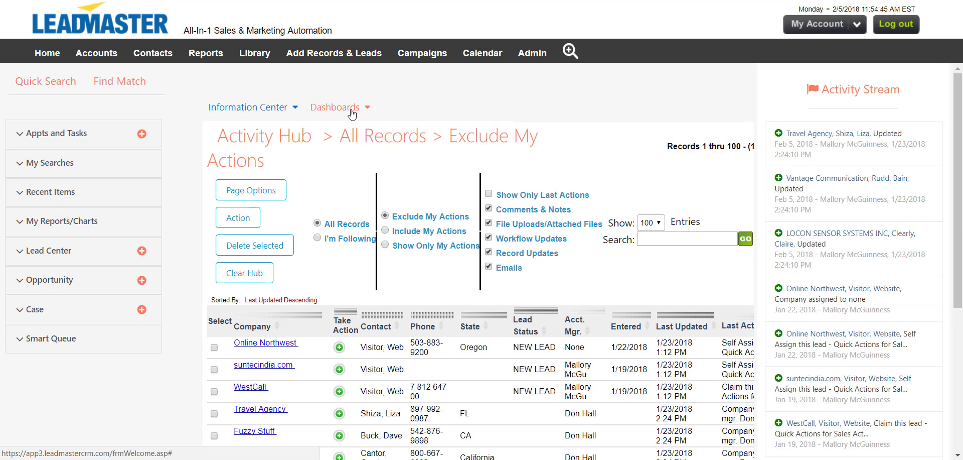
# Add a dashboard named Activity Hub Advanced1 with display order 2.
pyautogui.click(353, 108)
pyautogui.click(351, 172)
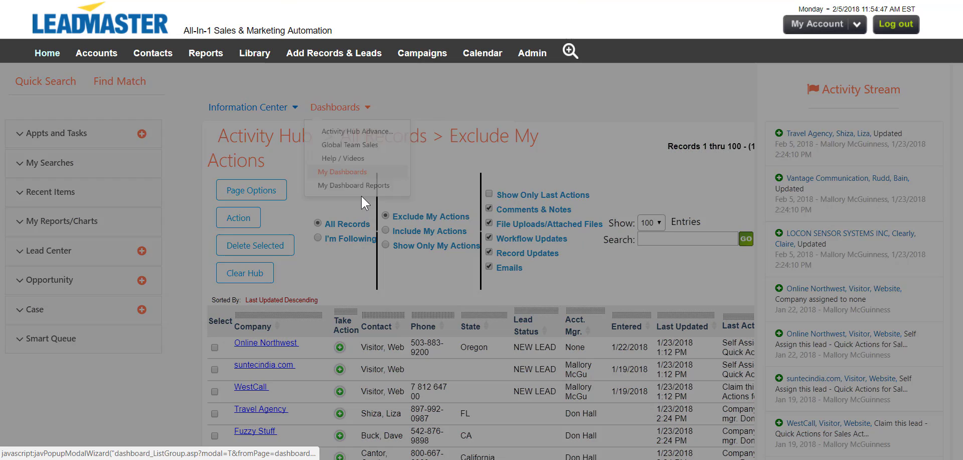
pyautogui.click(302, 143)
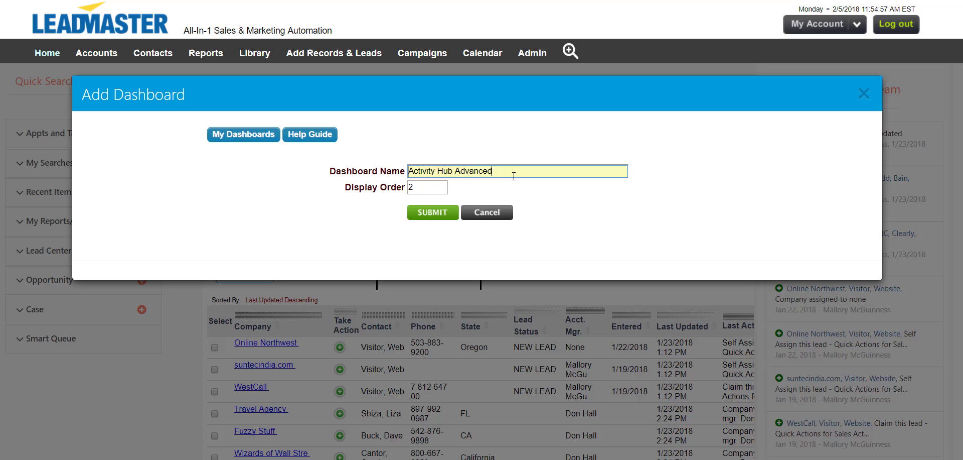
pyautogui.write('1')
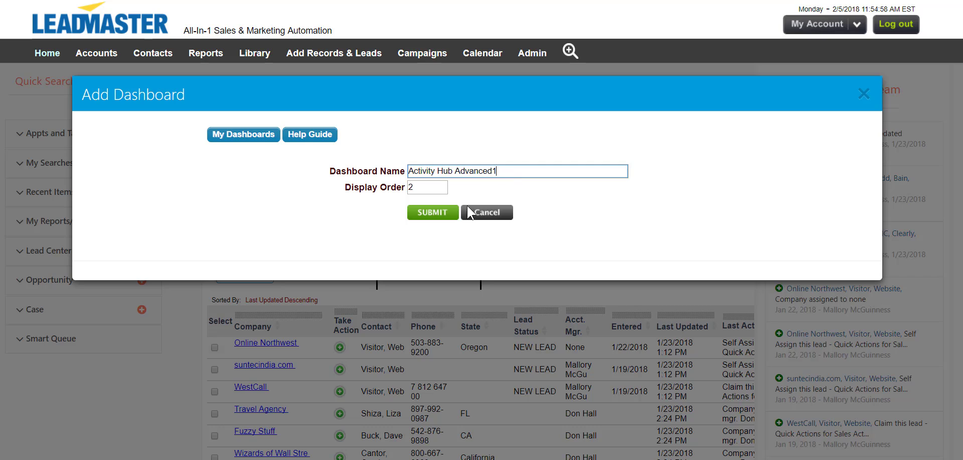
pyautogui.click(441, 217)
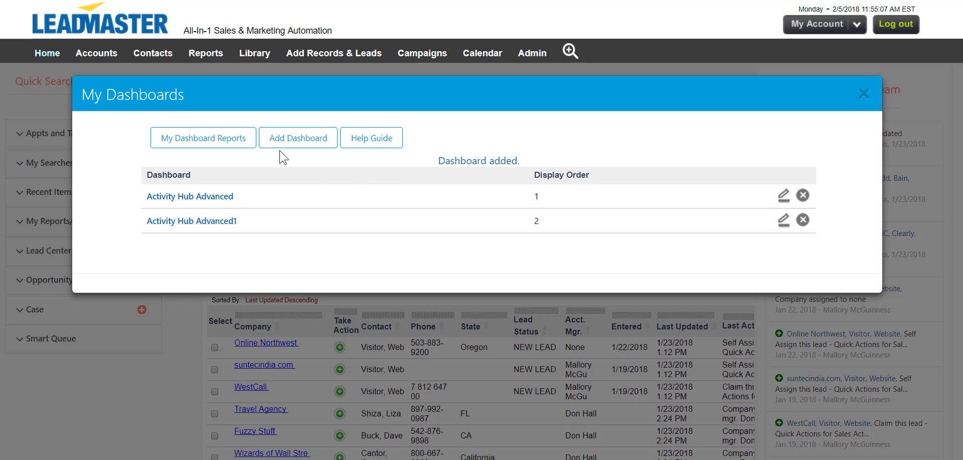
# Set up a new dashboard report, choosing Activity Hub as the report and Activity Hub Advanced1 as its dashboard.
pyautogui.click(239, 143)
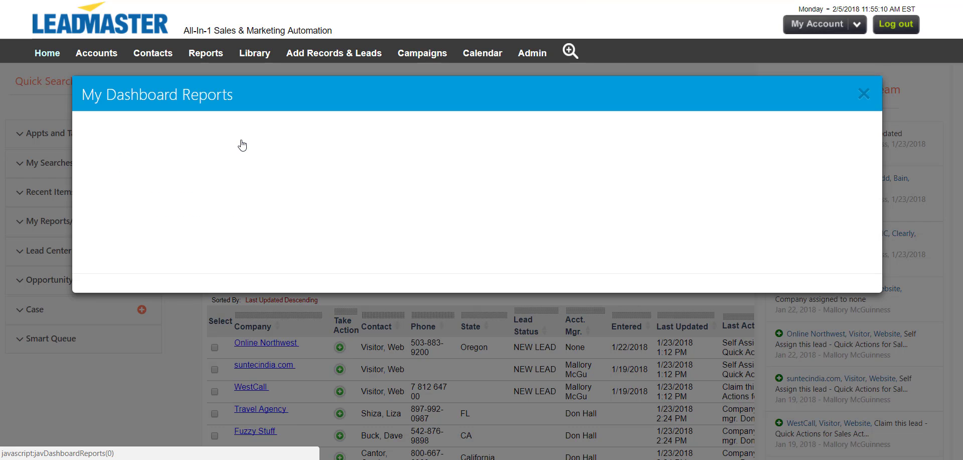
pyautogui.click(240, 144)
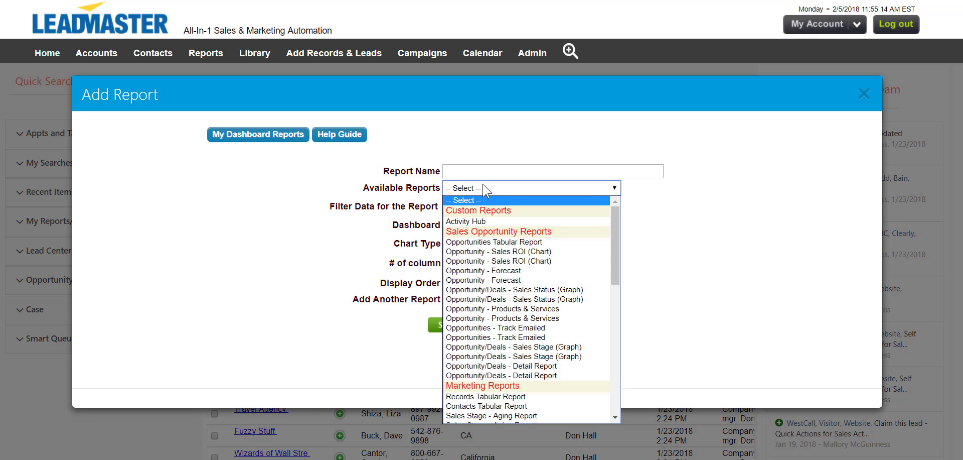
pyautogui.click(486, 188)
pyautogui.click(487, 217)
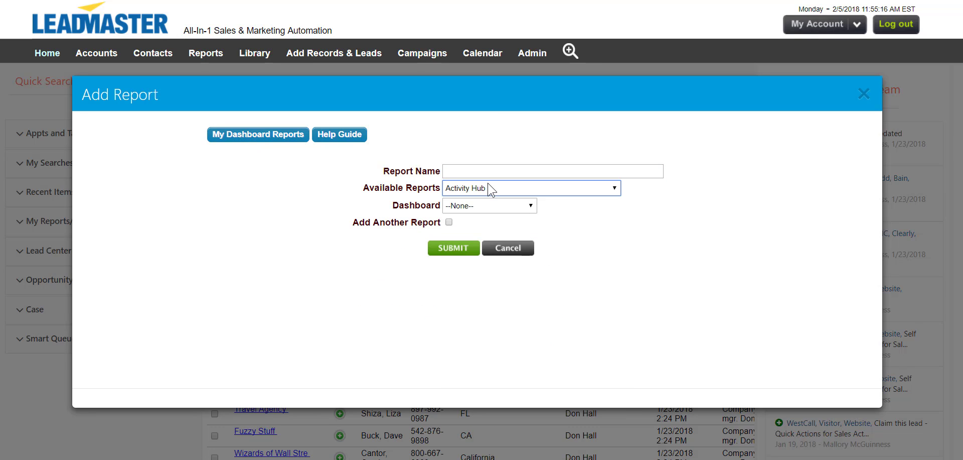
pyautogui.click(498, 206)
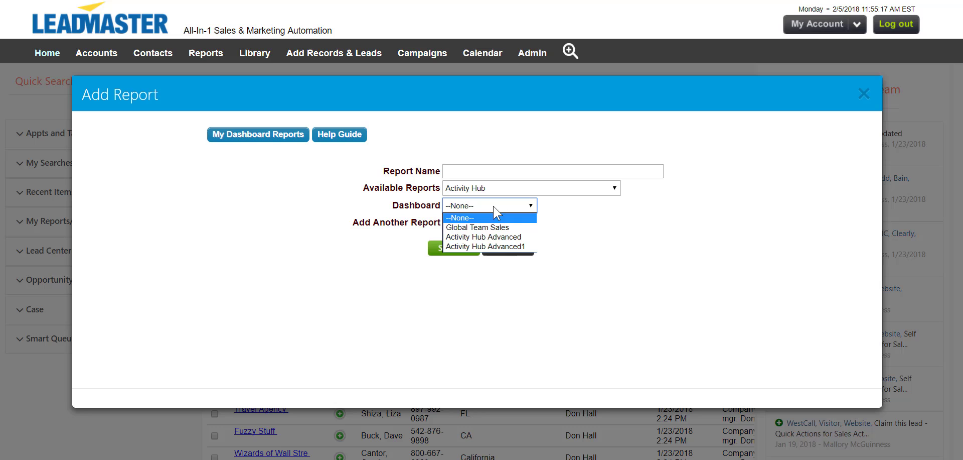
pyautogui.click(498, 246)
pyautogui.click(498, 249)
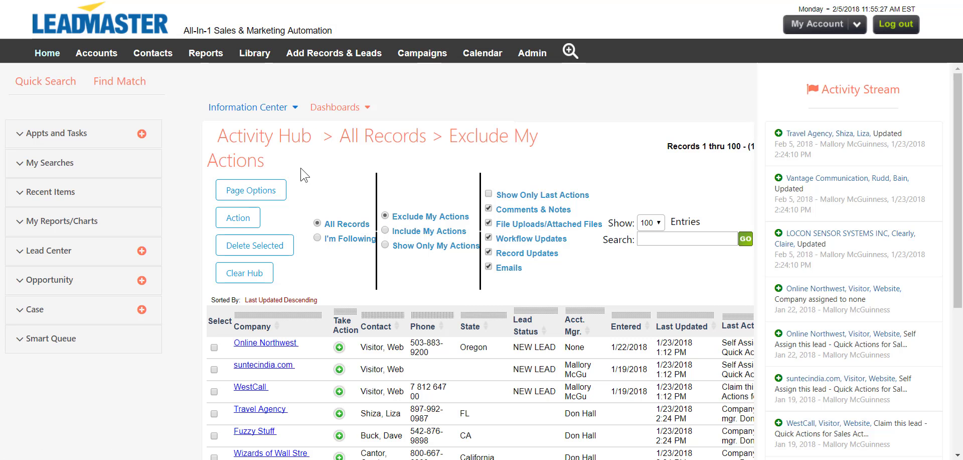
# Open the "14067 - default view" search results view of the Activity Hub for editing.
pyautogui.click(264, 193)
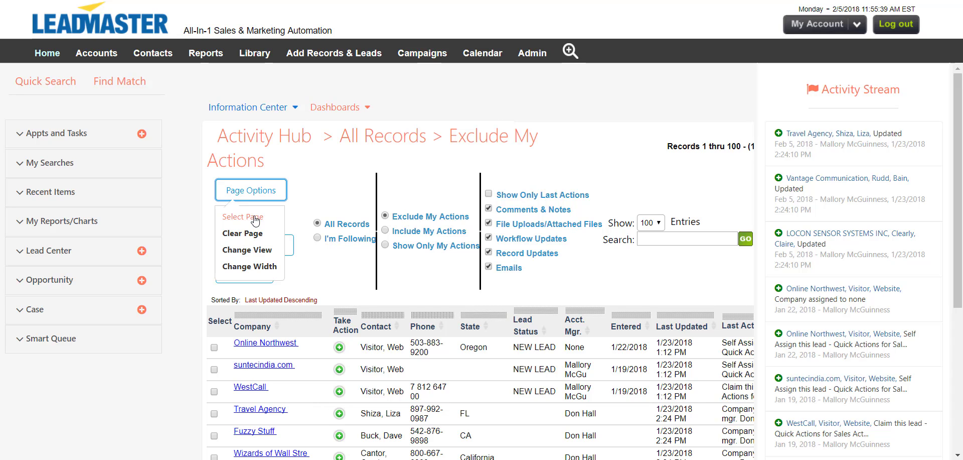
pyautogui.click(254, 251)
pyautogui.click(112, 67)
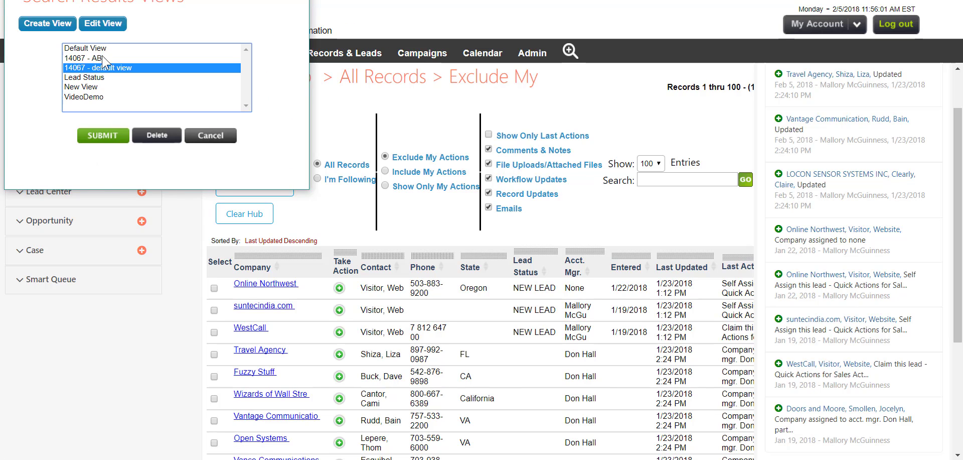
pyautogui.click(103, 24)
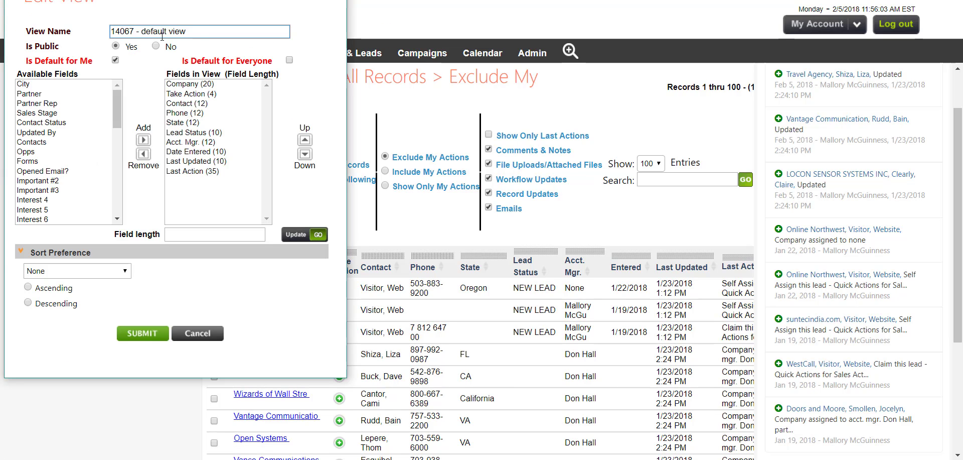
# Try out the view's name and field controls, selecting the Updated By field and moving Last Action down in the order.
pyautogui.moveTo(193, 31); pyautogui.dragTo(88, 33)
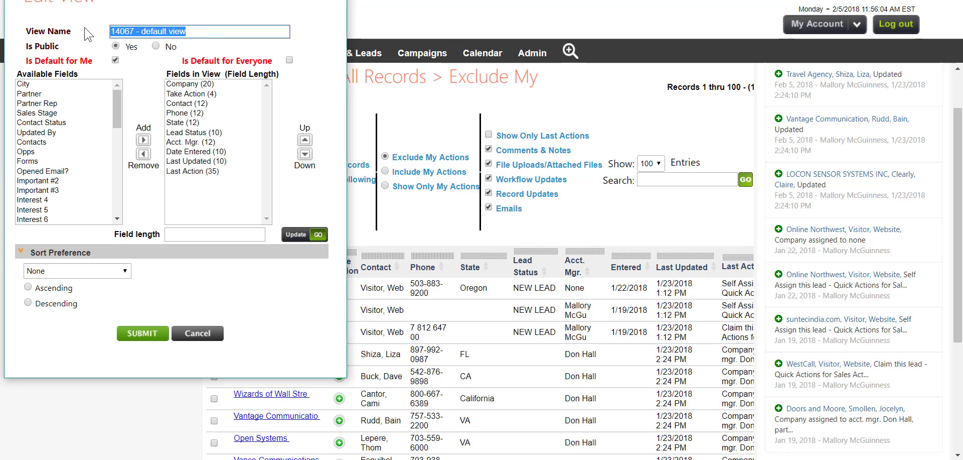
pyautogui.click(138, 78)
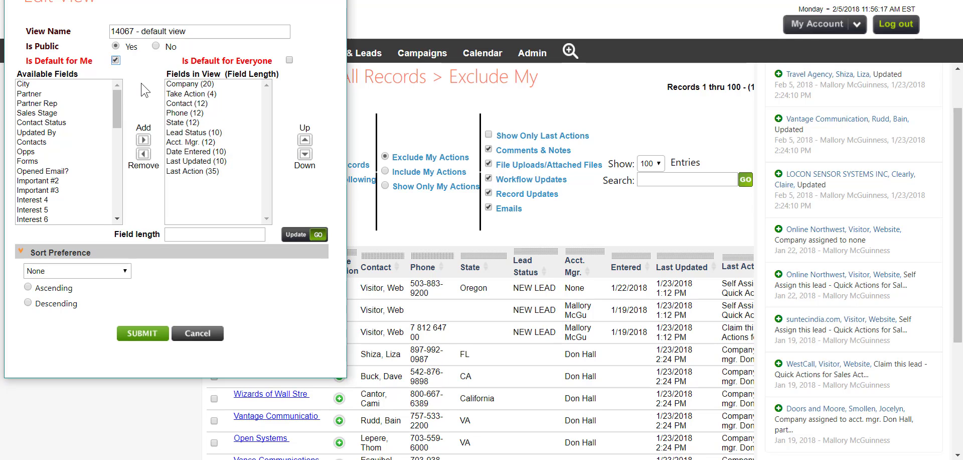
pyautogui.moveTo(68, 152); pyautogui.dragTo(71, 134)
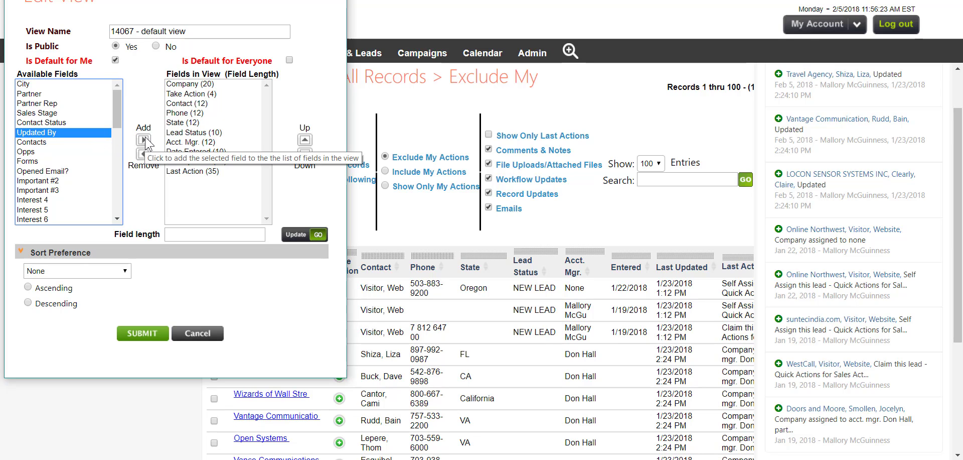
pyautogui.click(203, 171)
pyautogui.click(305, 153)
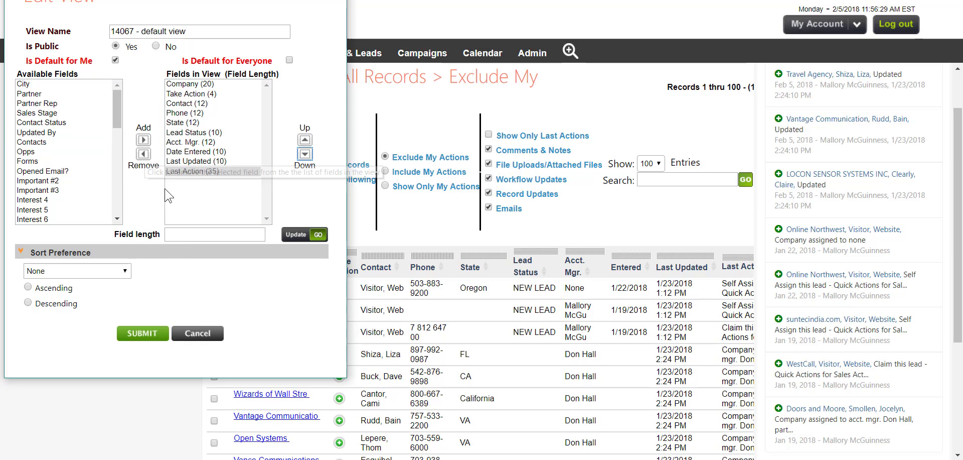
# Examine the view's field length and sort preference options, closing the view editor without saving.
pyautogui.click(197, 233)
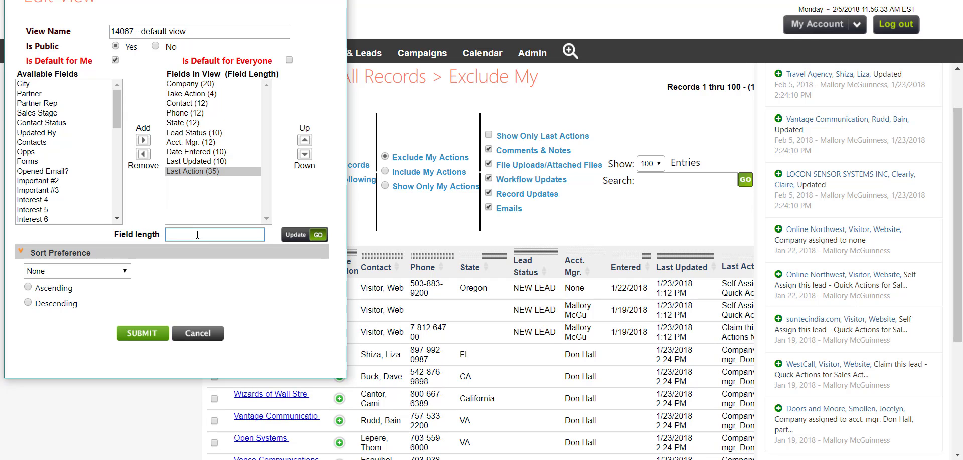
pyautogui.click(116, 271)
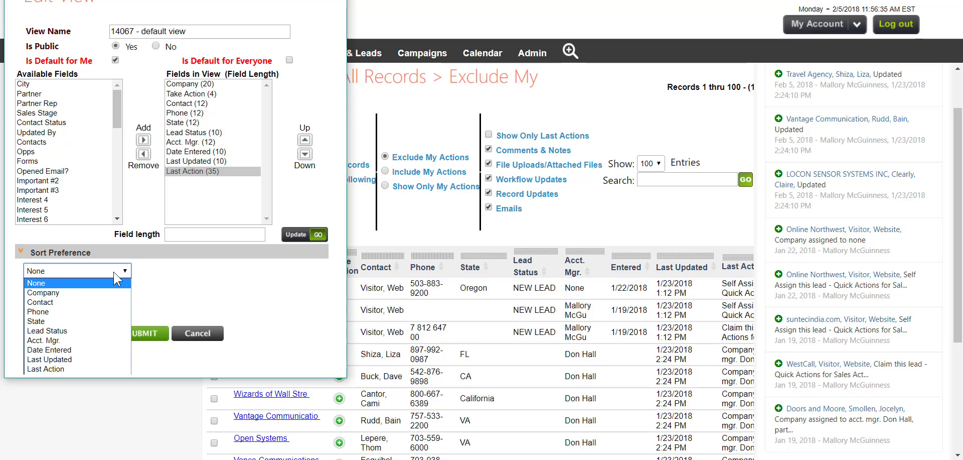
pyautogui.click(176, 279)
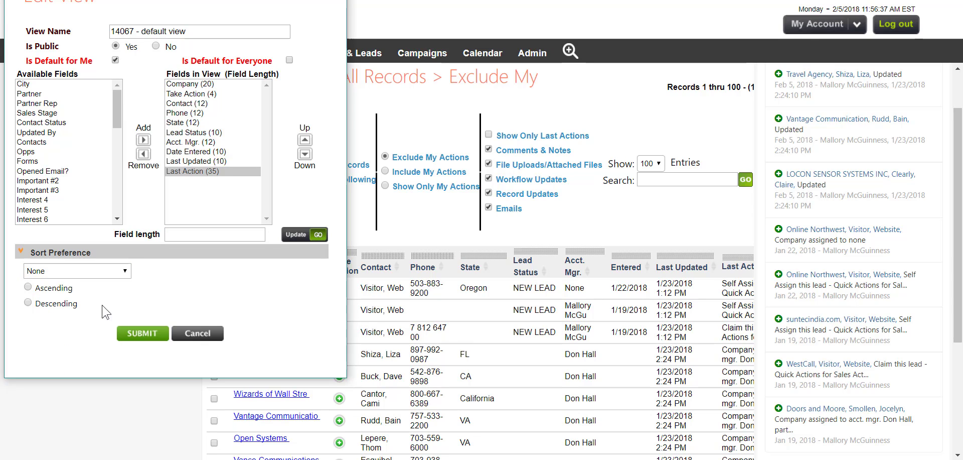
pyautogui.click(204, 333)
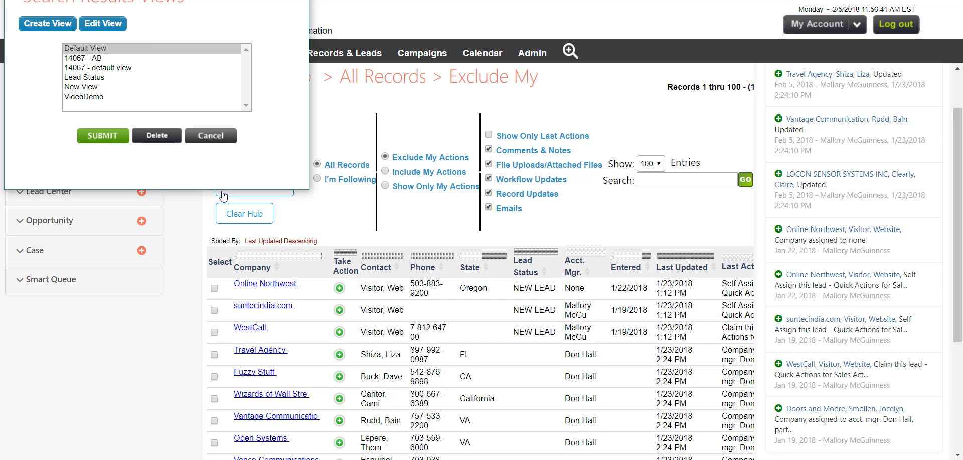
# Apply the "14067 - default view" search results view to the Activity Hub.
pyautogui.click(108, 68)
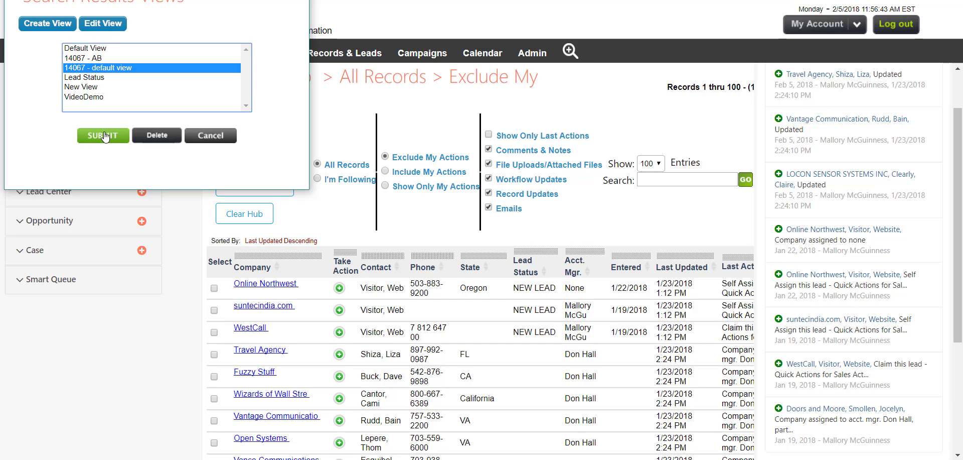
pyautogui.click(105, 136)
# Examine the Activity Hub report width options and close them without saving a change.
pyautogui.click(266, 135)
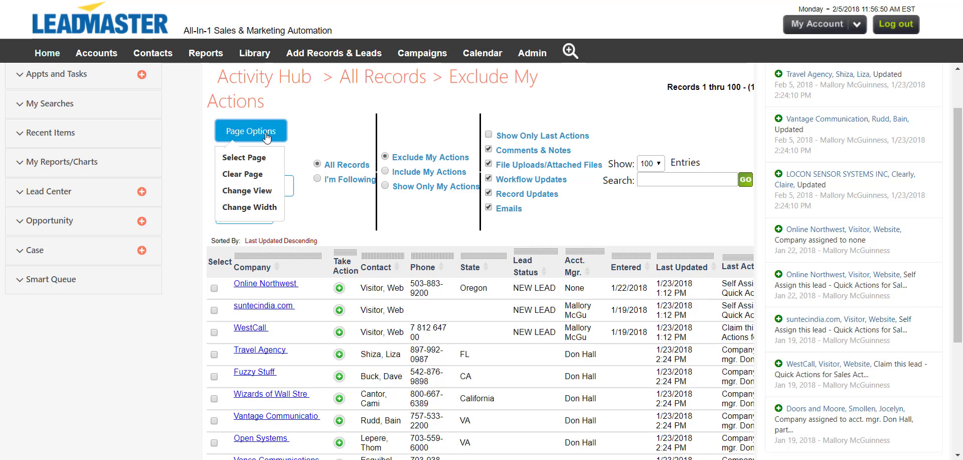
pyautogui.click(262, 207)
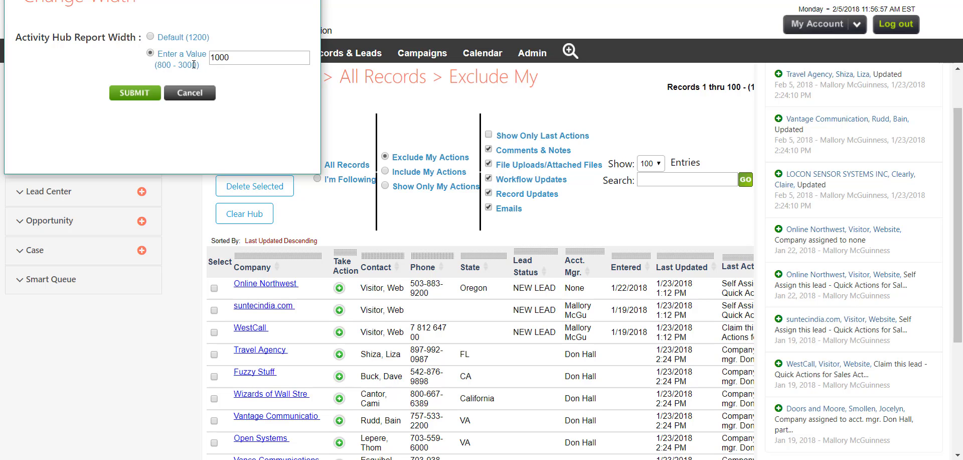
pyautogui.click(190, 93)
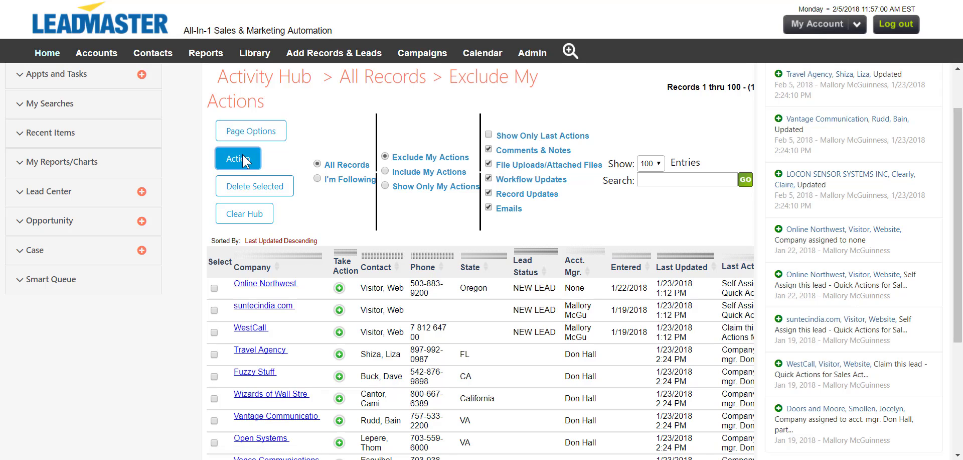
# Select the Online Northwest record in the Activity Hub and archive it.
pyautogui.click(243, 159)
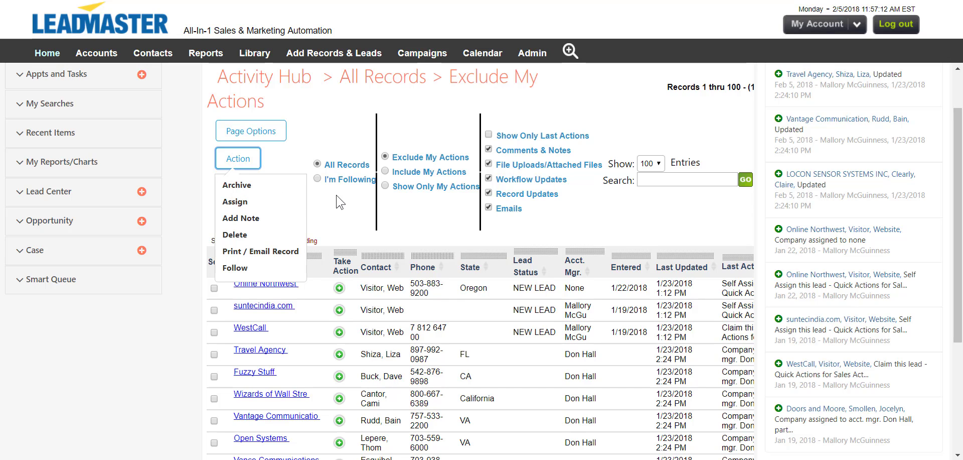
pyautogui.click(214, 288)
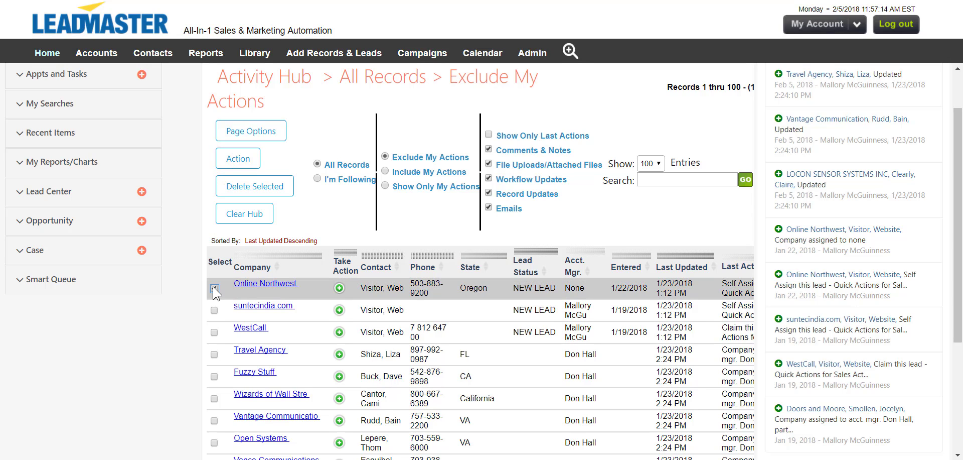
pyautogui.click(243, 160)
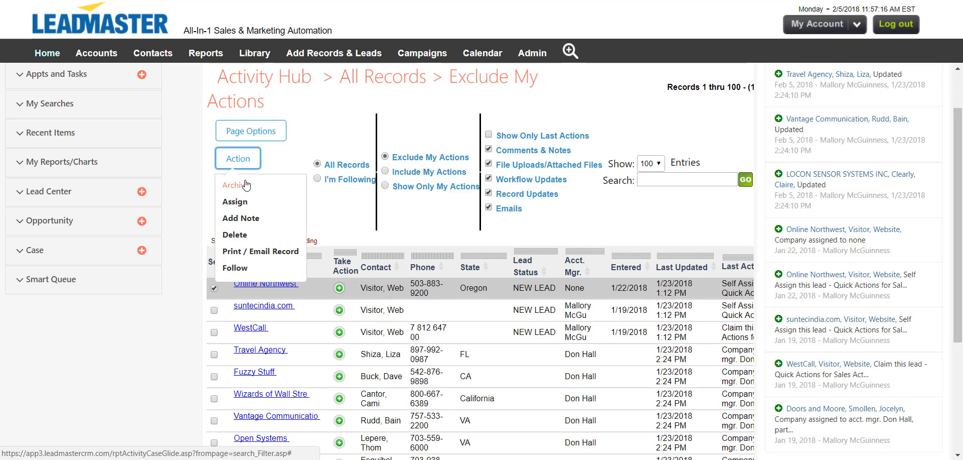
pyautogui.click(237, 185)
pyautogui.click(253, 187)
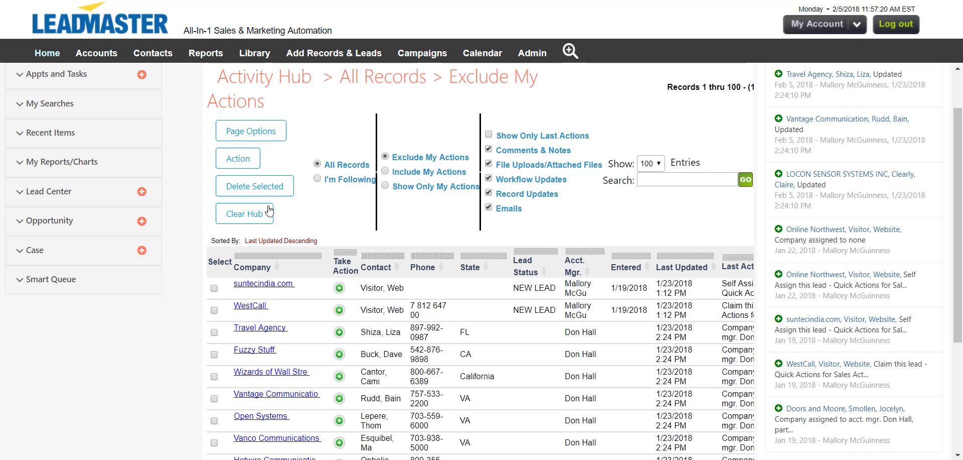
# Select the suntecindia.com record and open the Assign action for it.
pyautogui.click(215, 288)
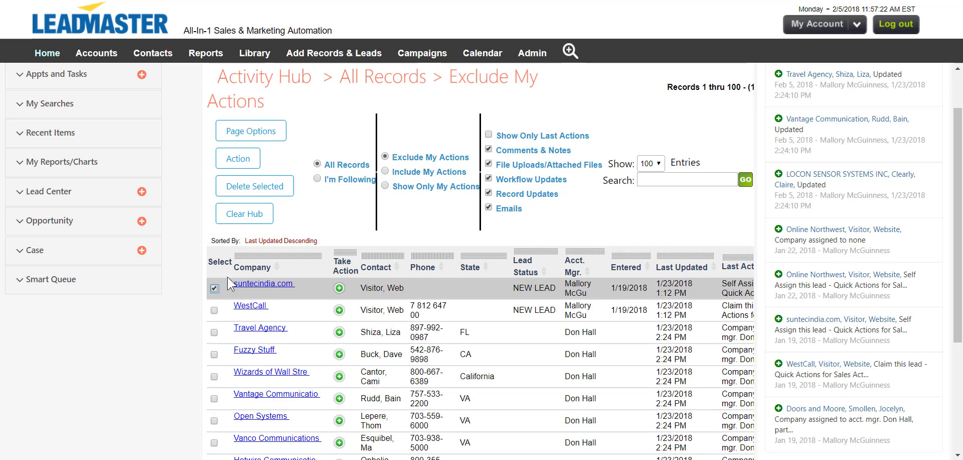
pyautogui.click(246, 163)
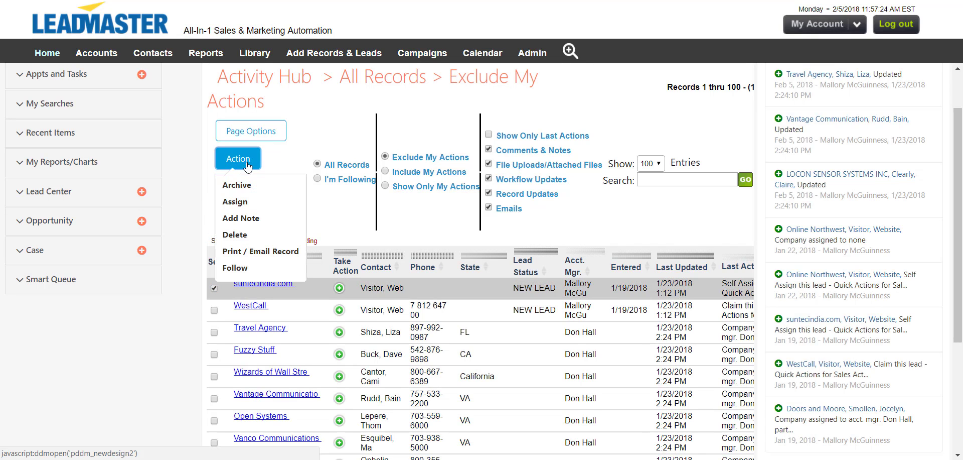
pyautogui.click(246, 200)
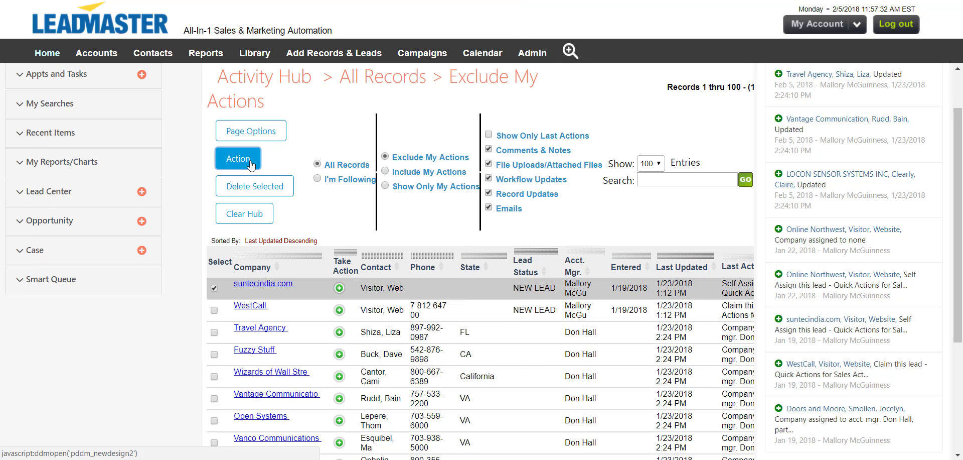
# Open the note form for the suntecindia.com record and close it without adding a note.
pyautogui.click(249, 161)
pyautogui.click(246, 218)
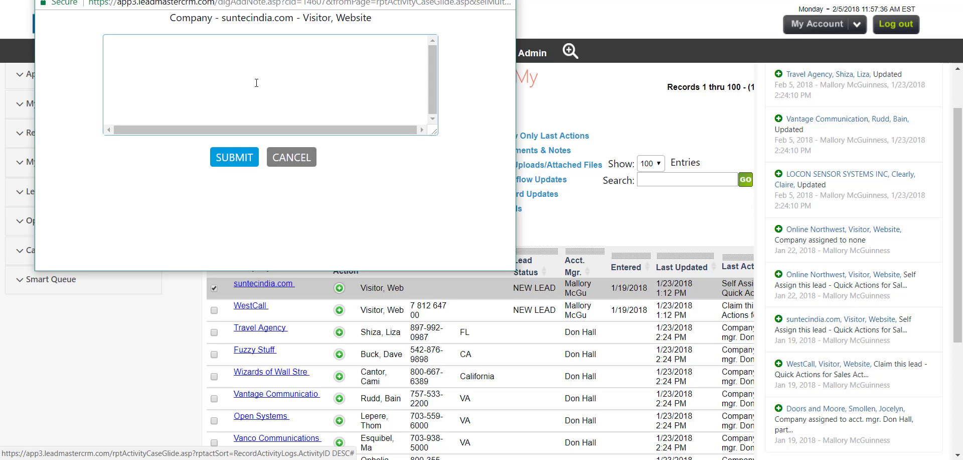
pyautogui.click(424, 84)
pyautogui.click(524, 5)
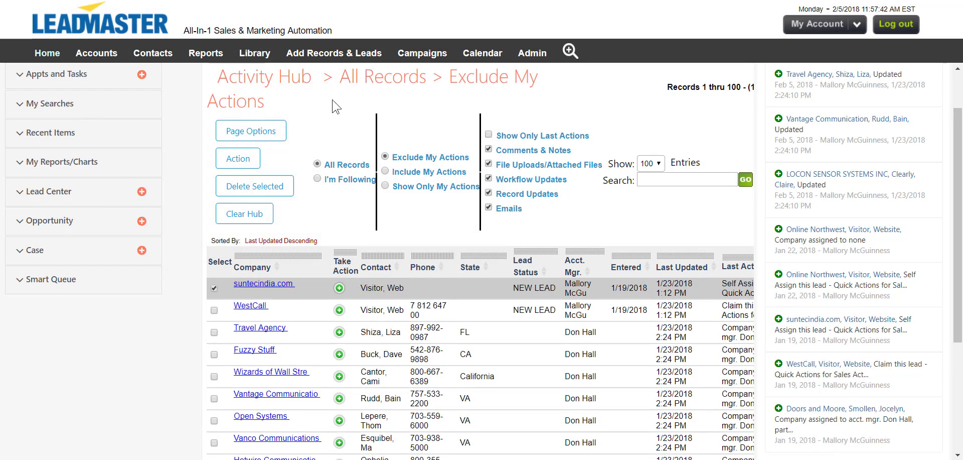
# Delete the selected suntecindia.com record from the Activity Hub.
pyautogui.click(274, 139)
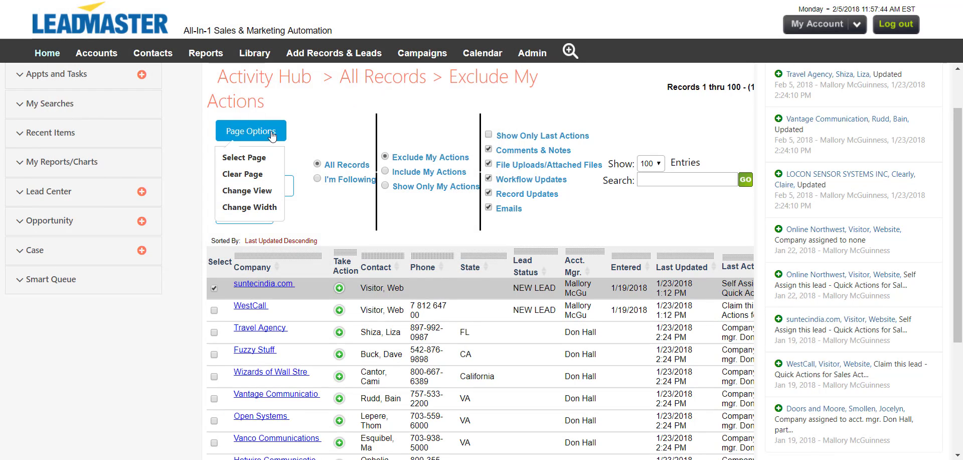
pyautogui.click(274, 139)
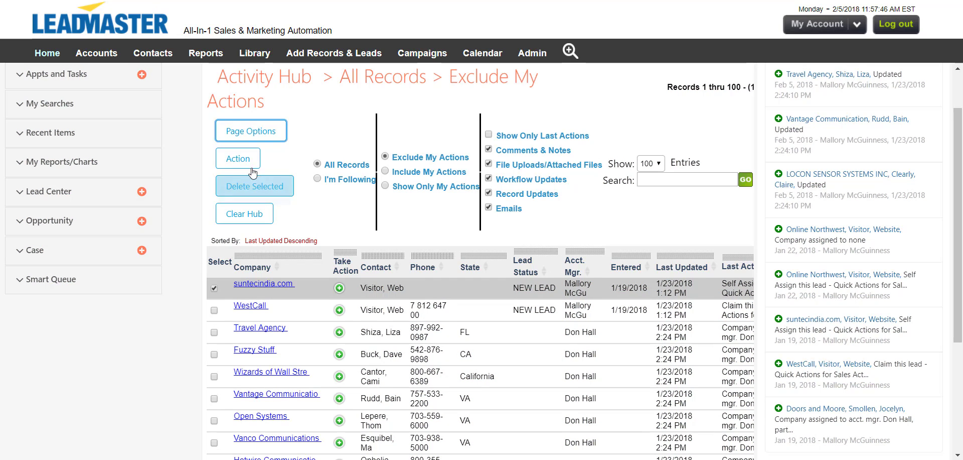
pyautogui.click(251, 161)
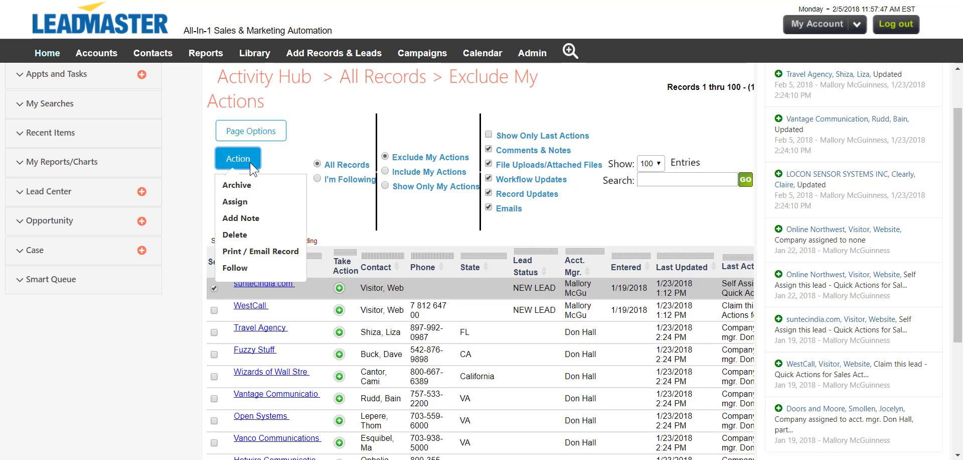
pyautogui.click(245, 235)
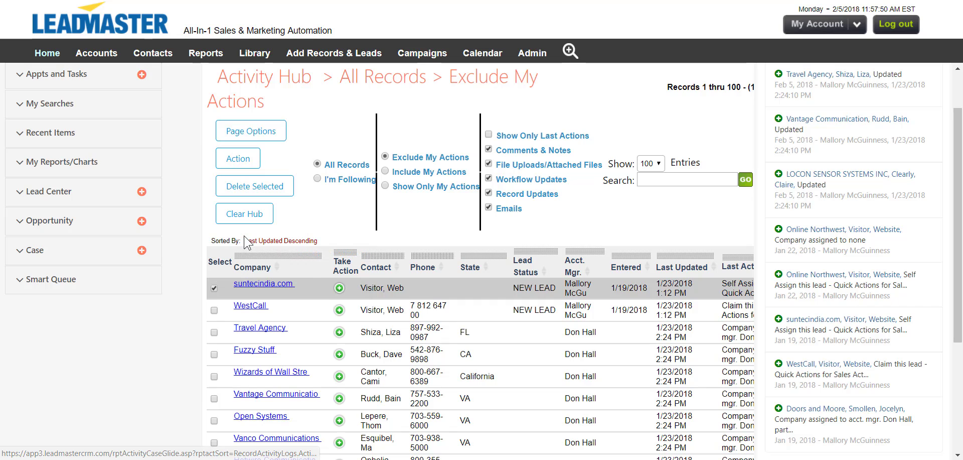
# Select the WestCall record and view its print and email record summary, closing it without printing or emailing.
pyautogui.click(214, 288)
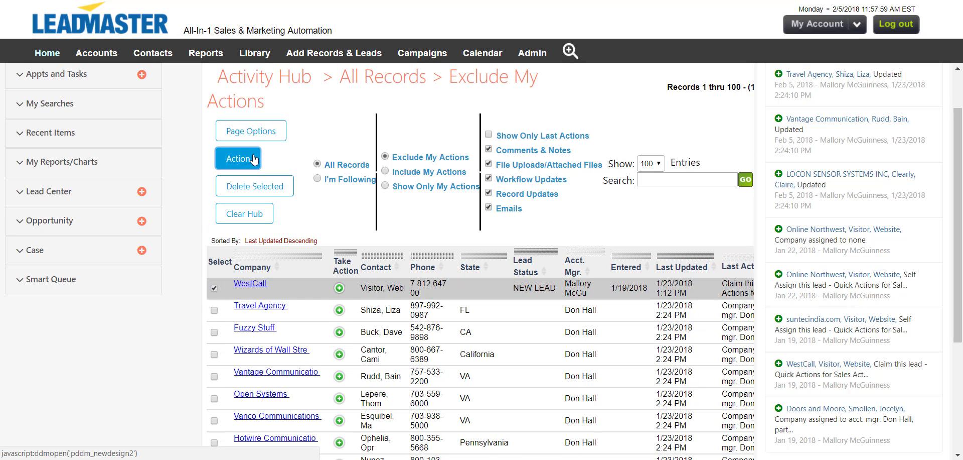
pyautogui.click(239, 159)
pyautogui.click(266, 252)
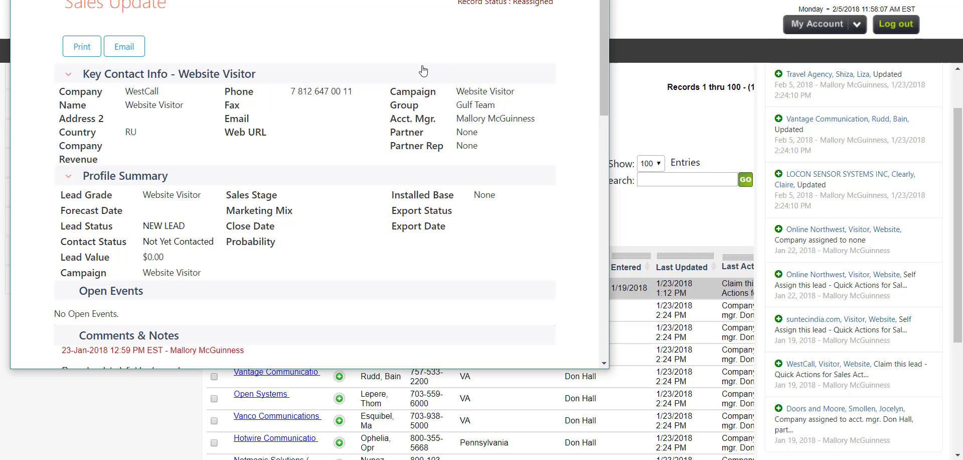
pyautogui.press('Escape')
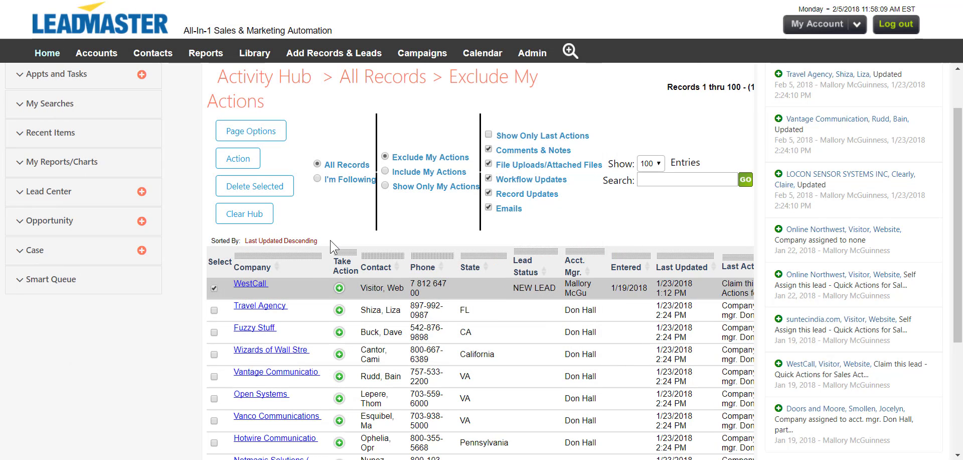
# Follow the WestCall record and filter the Activity Hub to the followed records.
pyautogui.click(254, 161)
pyautogui.click(255, 253)
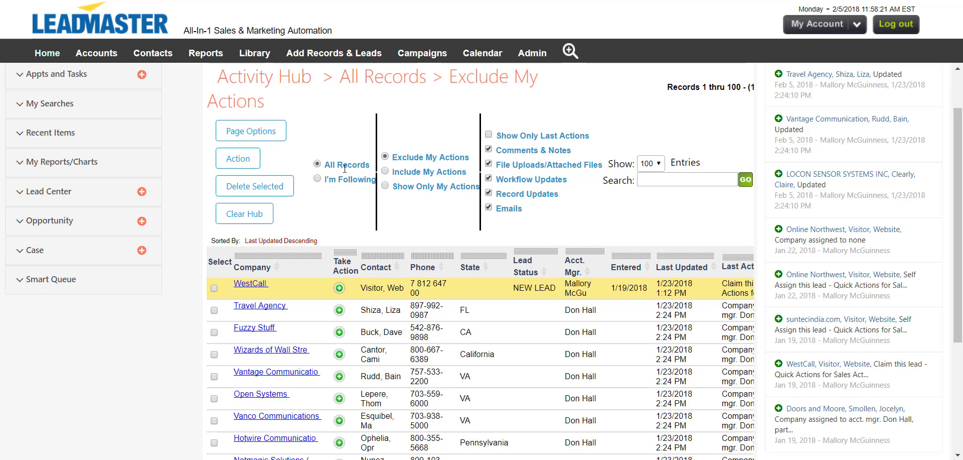
pyautogui.click(317, 178)
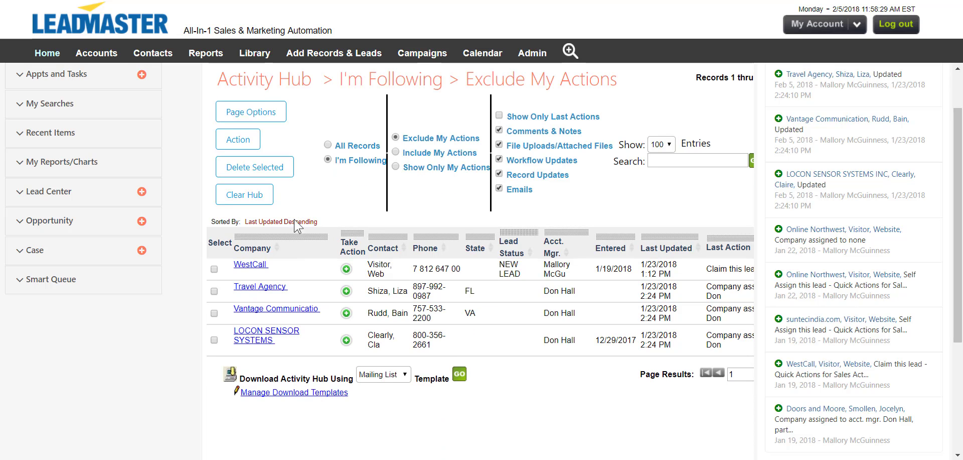
# Unfollow the WestCall record and switch the Activity Hub back to all records.
pyautogui.click(214, 269)
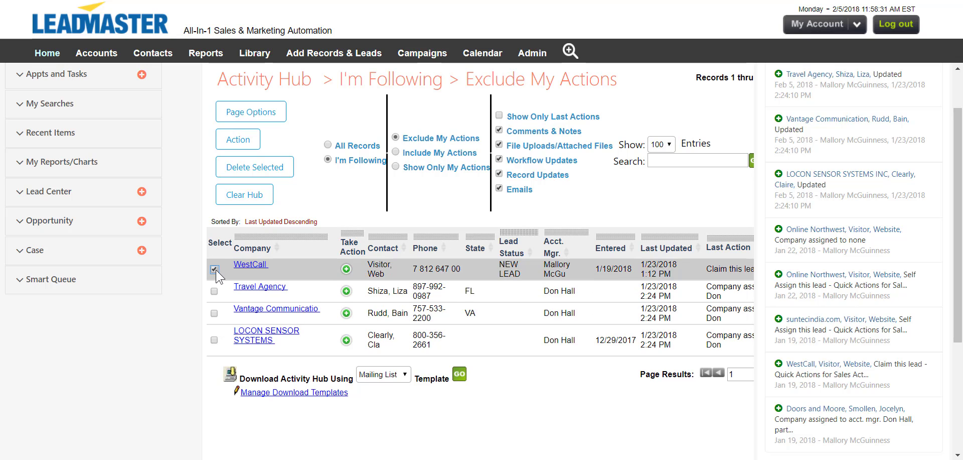
pyautogui.click(238, 140)
pyautogui.click(251, 249)
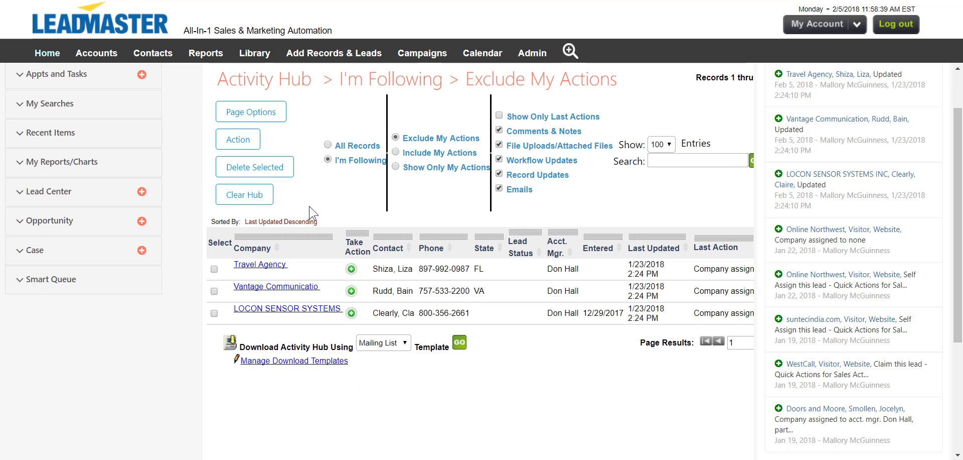
pyautogui.click(328, 145)
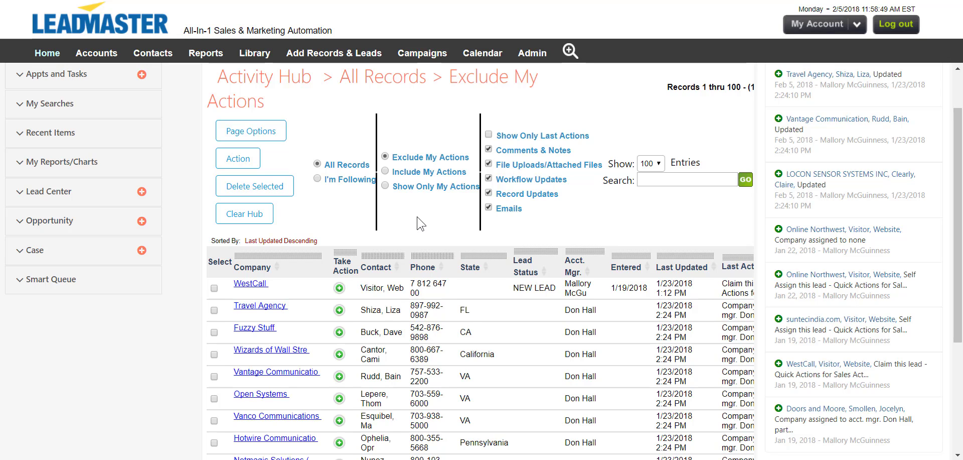
# Try including your own actions, and set the Activity Hub to show only your actions and only last actions.
pyautogui.hscroll(3, 420, 223)
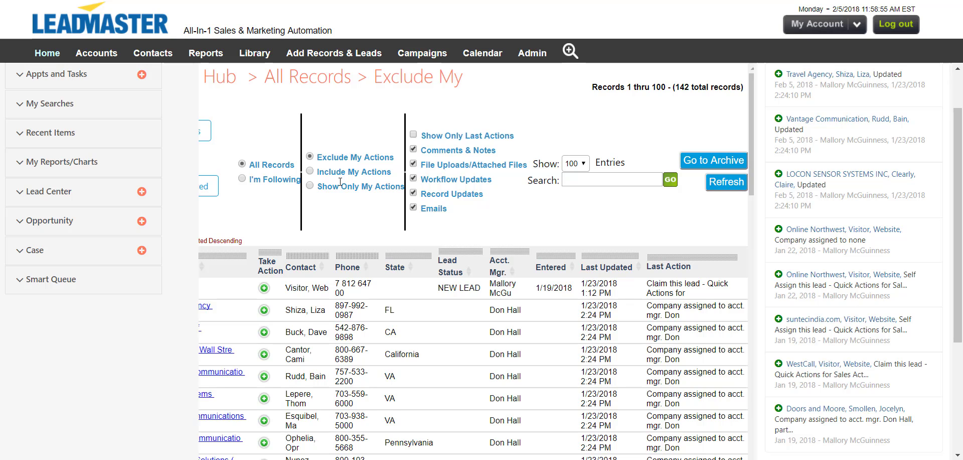
pyautogui.click(310, 172)
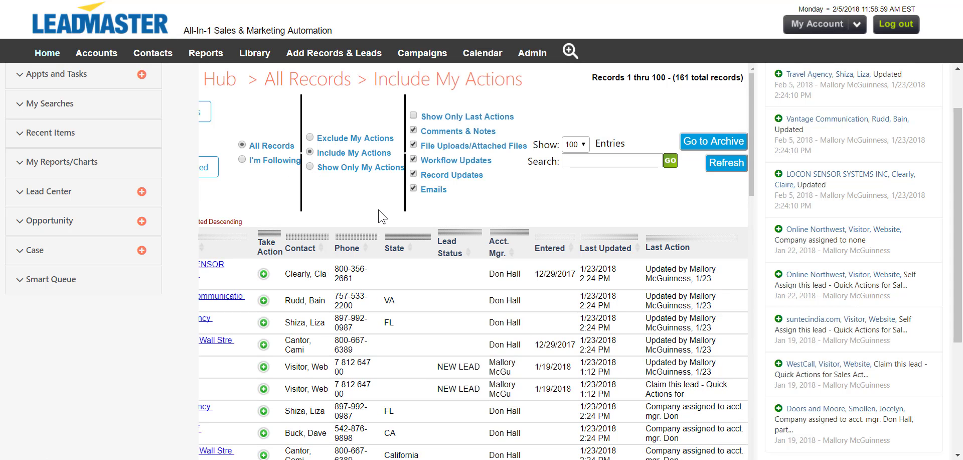
pyautogui.click(311, 168)
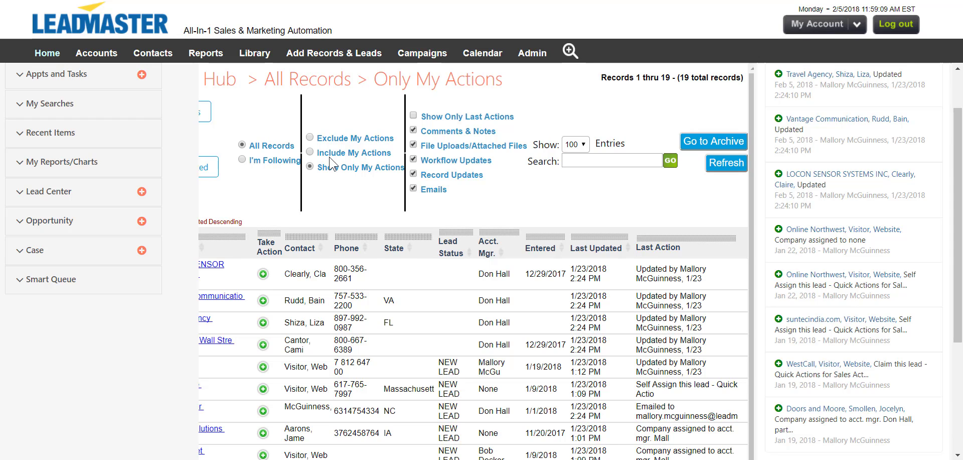
pyautogui.click(414, 116)
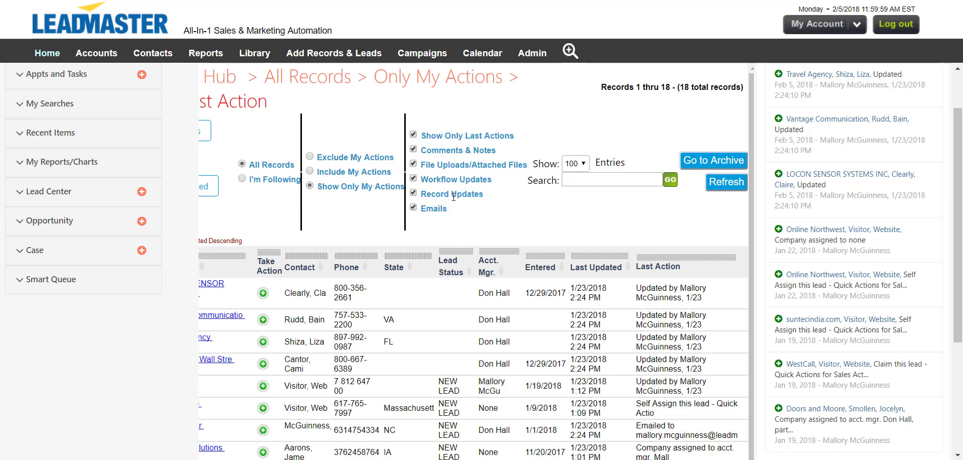
# Search the Activity Hub for records by the account manager's first name.
pyautogui.scroll(1, 558, 229)
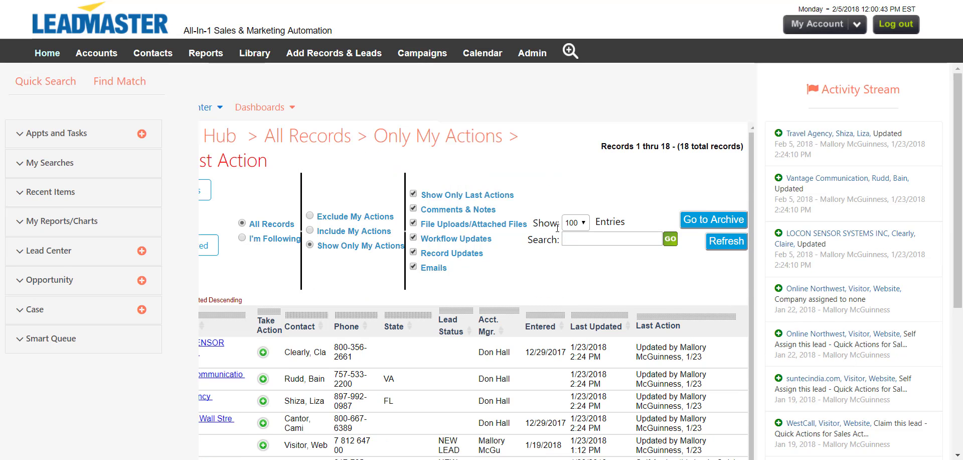
pyautogui.click(572, 238)
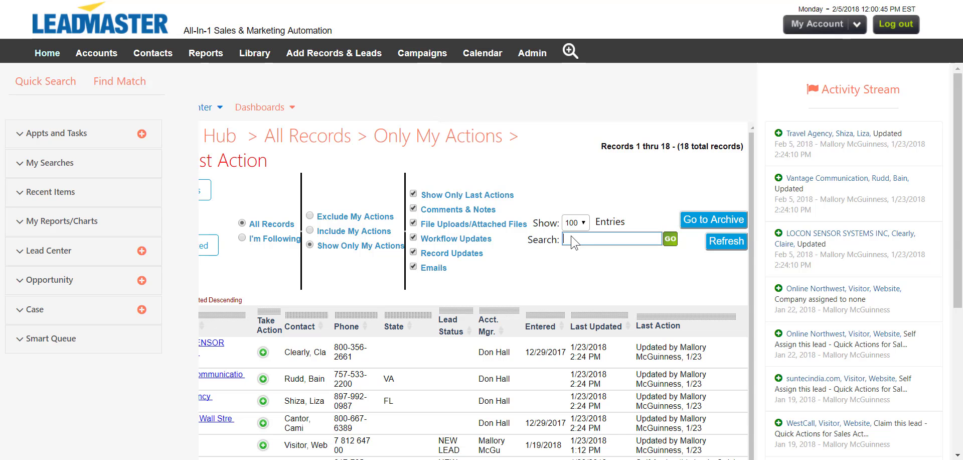
pyautogui.write('don')
pyautogui.press('Return')
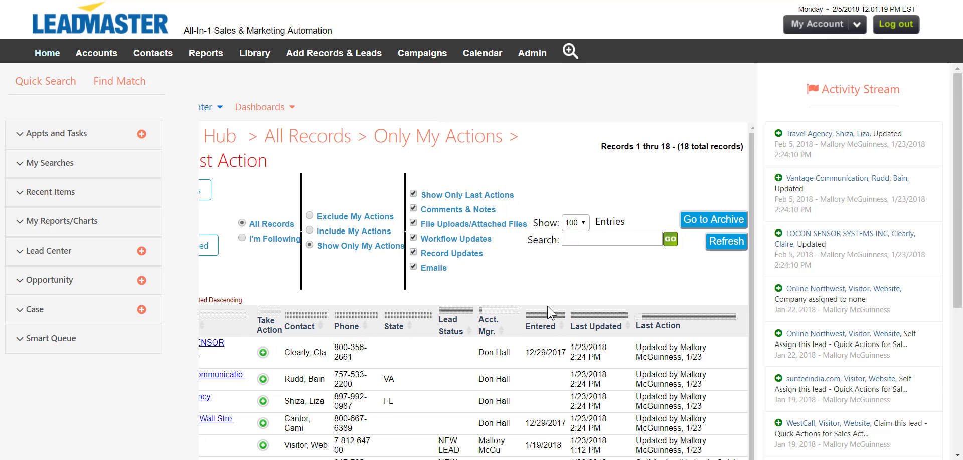
# Search the Activity Hub for "new lead", and clear the search term.
pyautogui.scroll(-1, 484, 326)
pyautogui.click(613, 238)
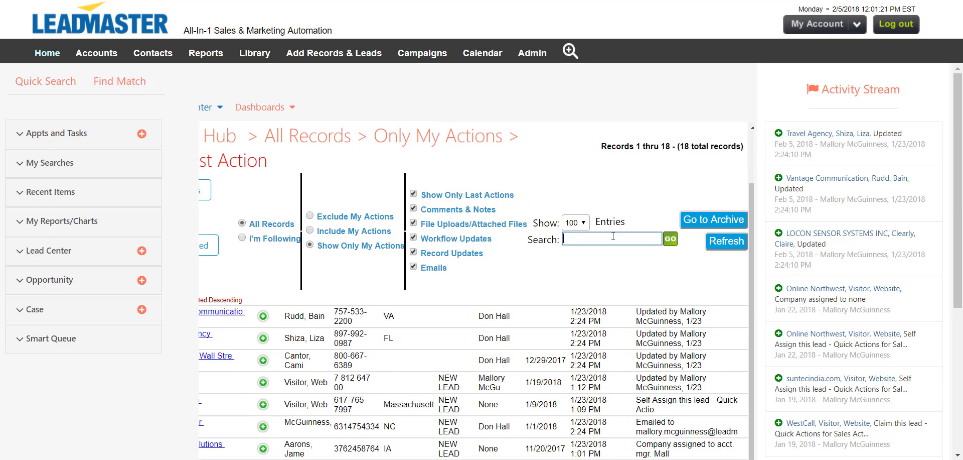
pyautogui.write('new lead')
pyautogui.press('Return')
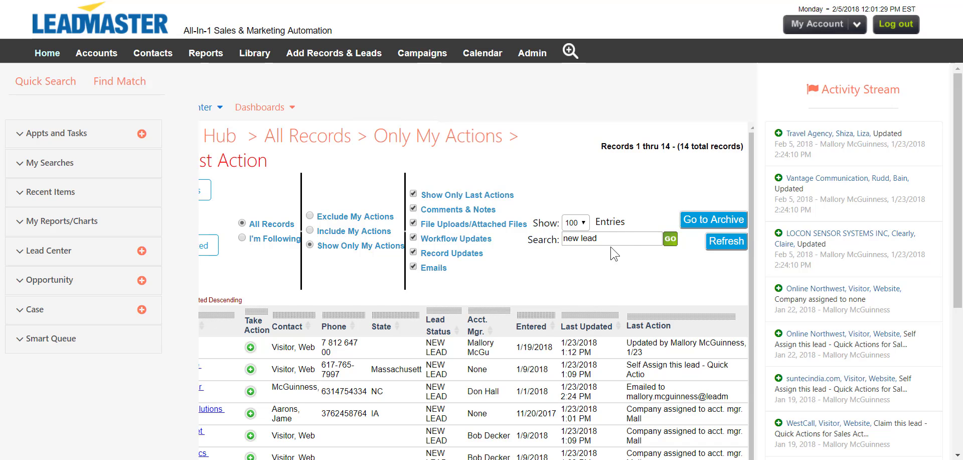
pyautogui.click(614, 238)
pyautogui.hotkey('ctrl', 'a')
pyautogui.press('BackSpace')
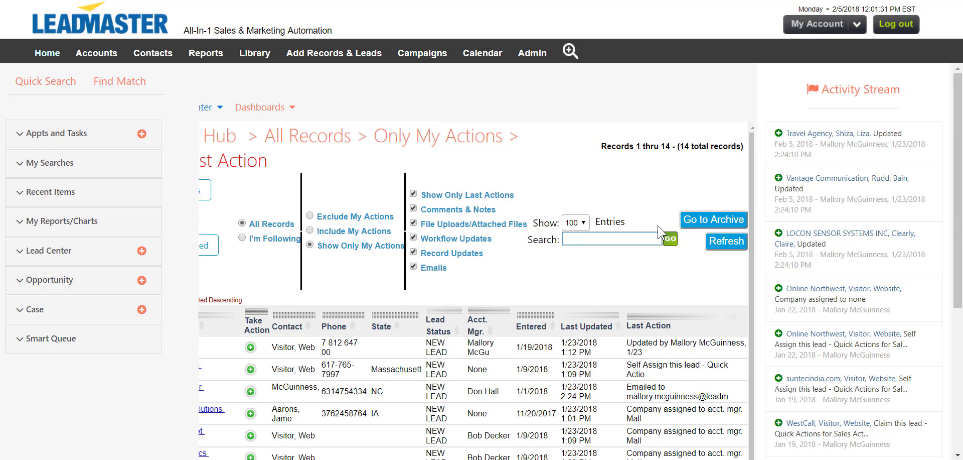
# Open the Activity Hub archive and restore the archived Online Northwest activity.
pyautogui.click(699, 223)
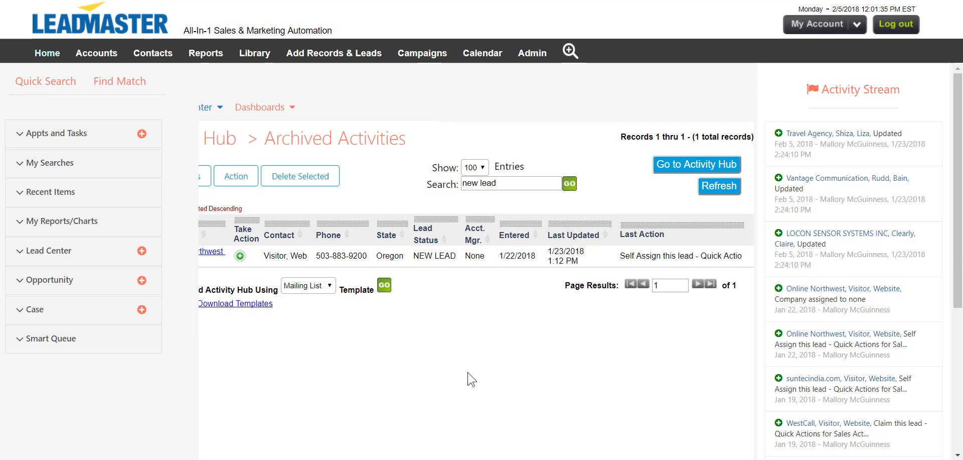
pyautogui.hscroll(-3, 472, 379)
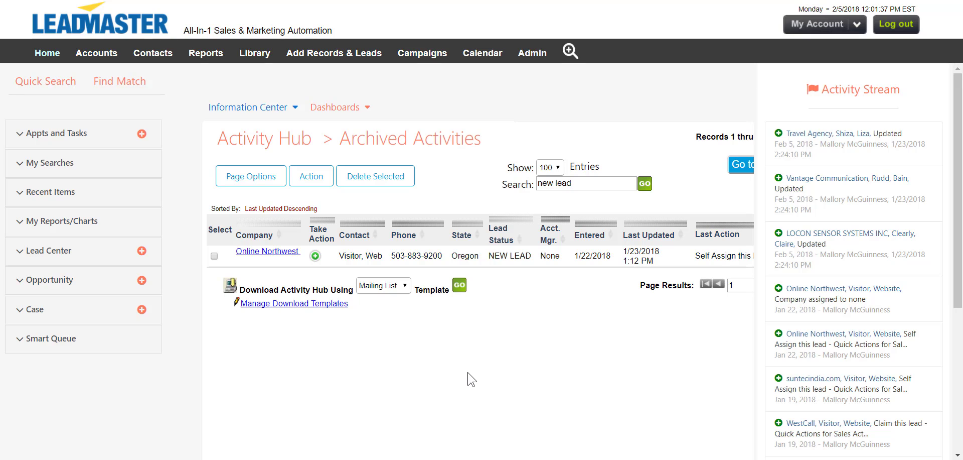
pyautogui.click(214, 256)
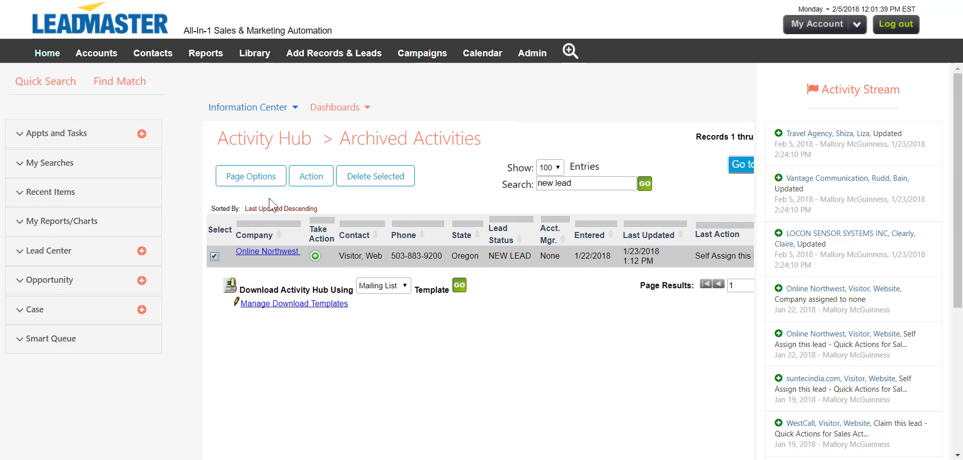
pyautogui.click(307, 180)
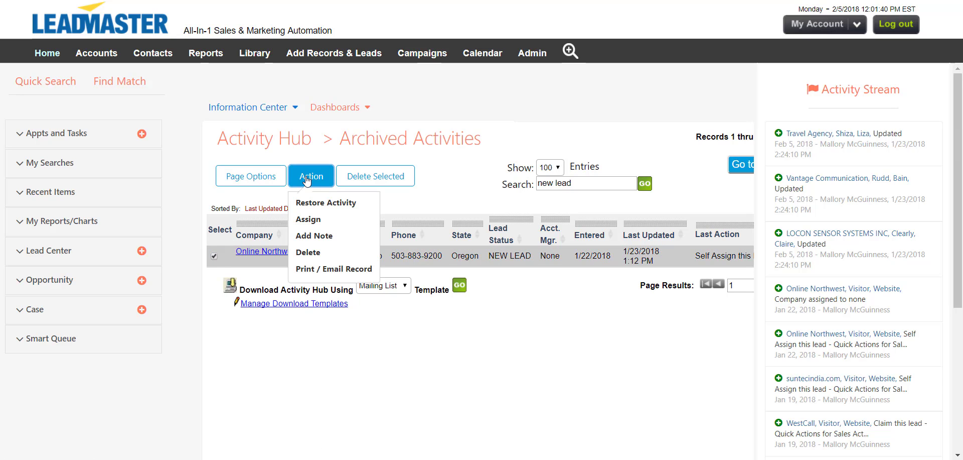
pyautogui.click(317, 203)
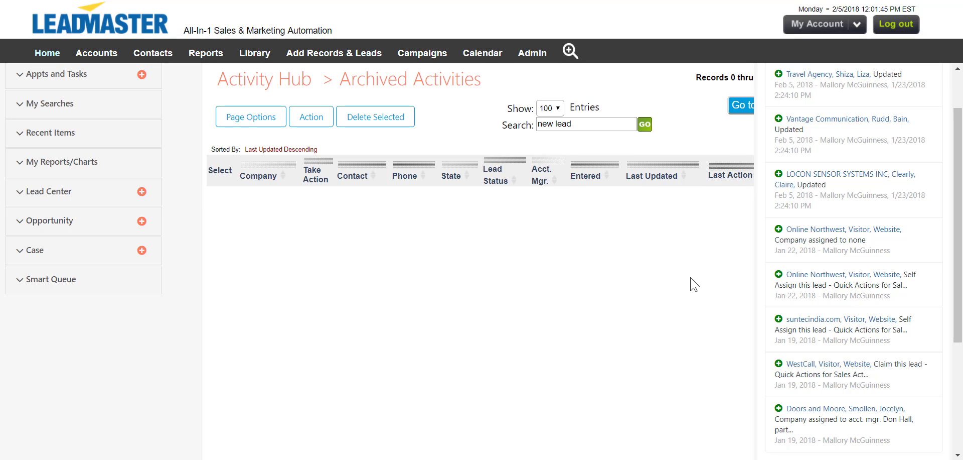
# Return from the archived activities to the Activity Hub and refresh its records.
pyautogui.hscroll(3, 691, 282)
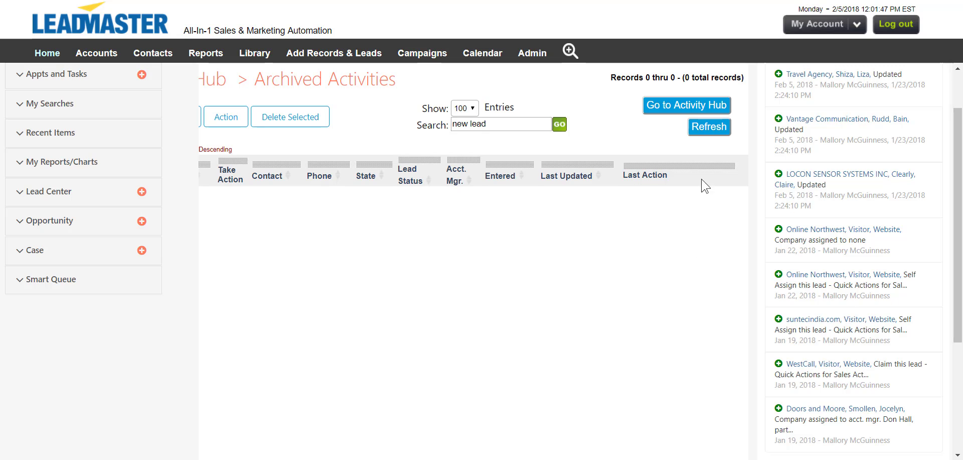
pyautogui.click(699, 107)
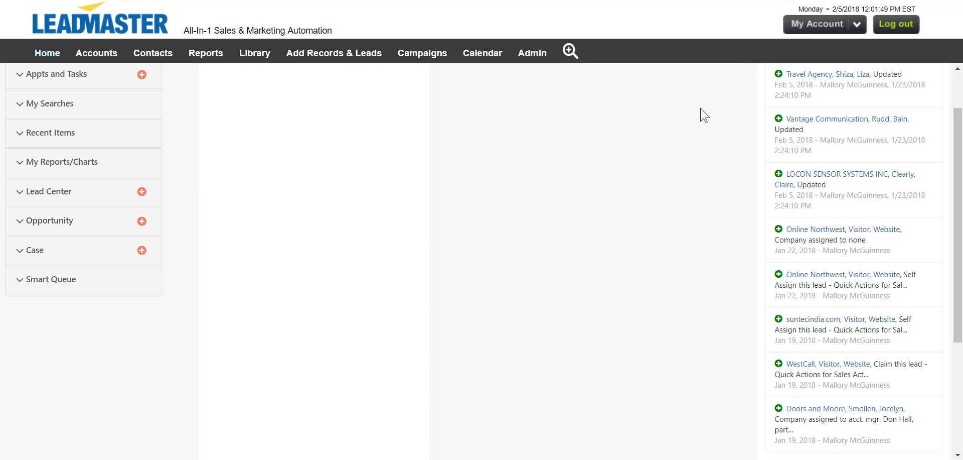
pyautogui.click(716, 183)
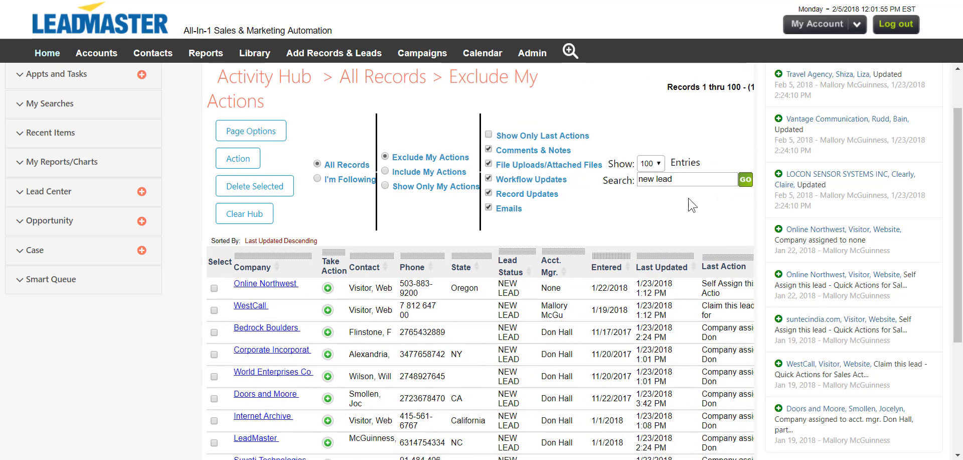
# View the Online Northwest record's comments and notes, open them for editing and read through them, closing without an update.
pyautogui.click(327, 289)
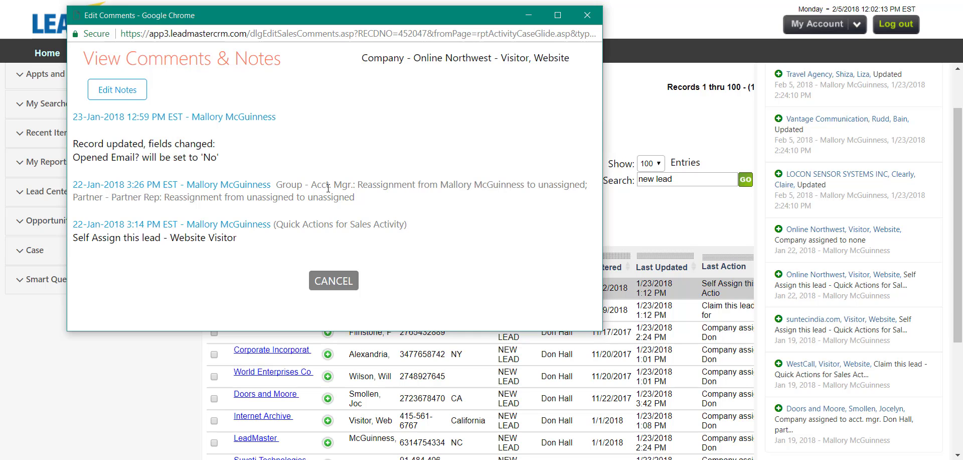
pyautogui.click(130, 91)
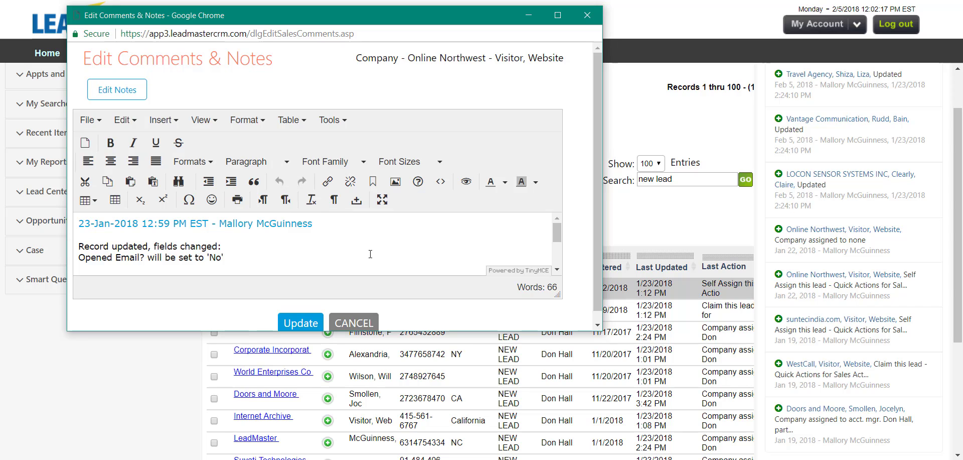
pyautogui.scroll(-5, 390, 253)
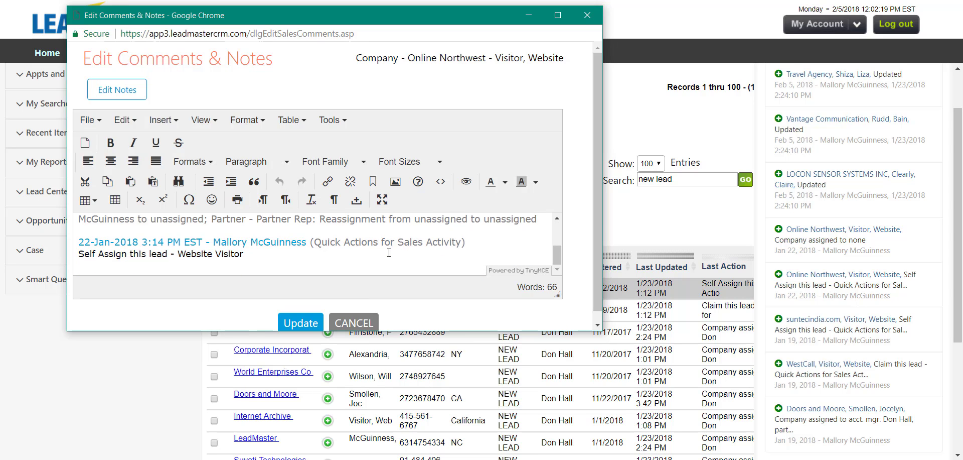
pyautogui.click(354, 322)
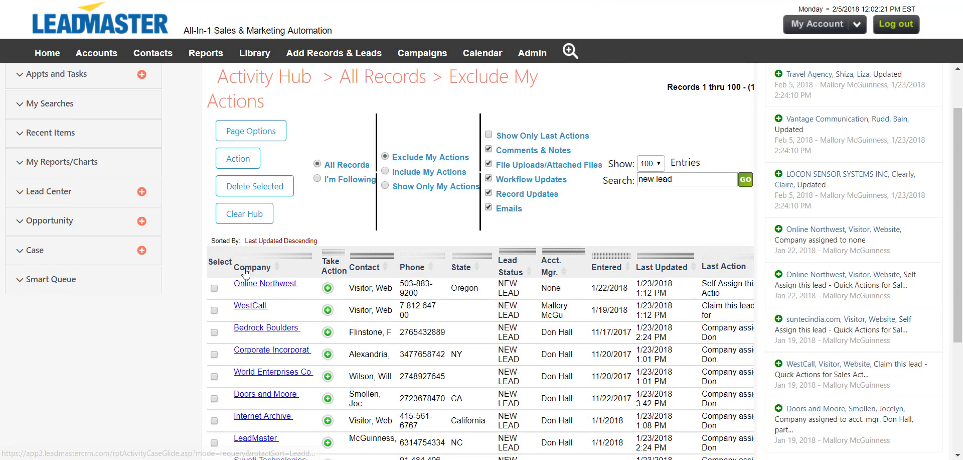
# Sort the Activity Hub by company in descending order and view the available download template choices below the records.
pyautogui.moveTo(242, 274); pyautogui.dragTo(411, 256)
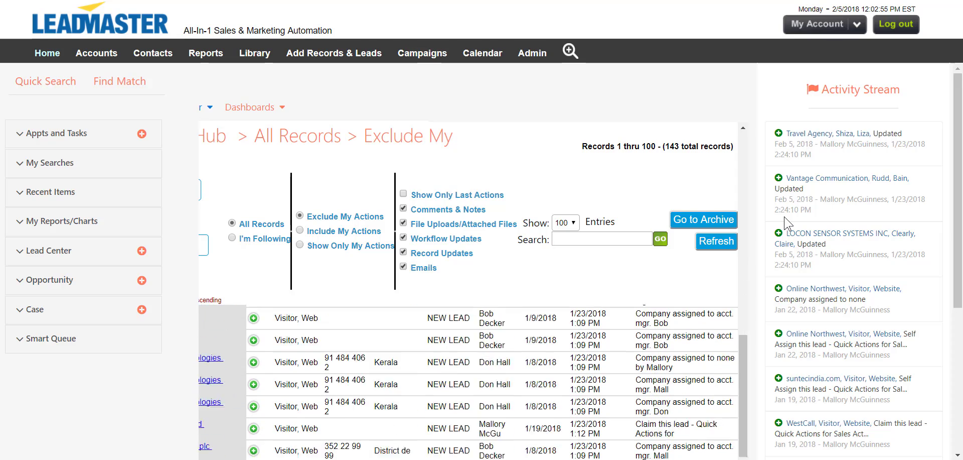
pyautogui.scroll(-5, 785, 223)
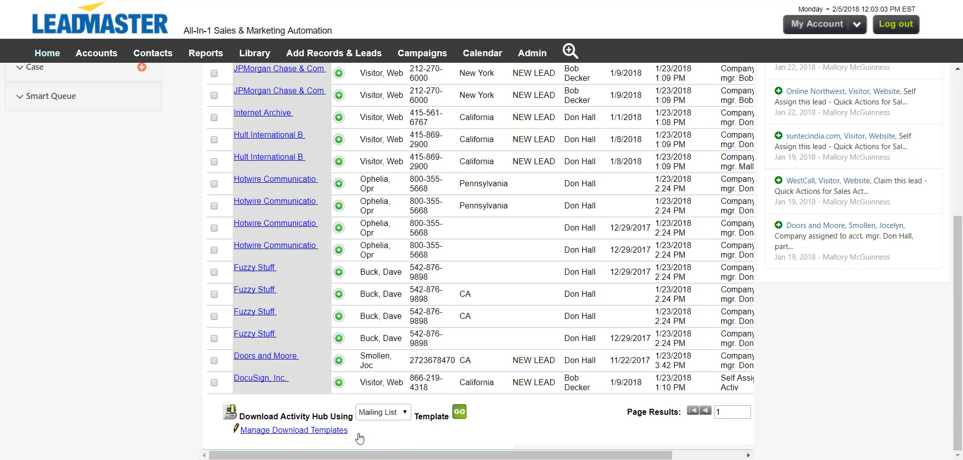
pyautogui.click(402, 414)
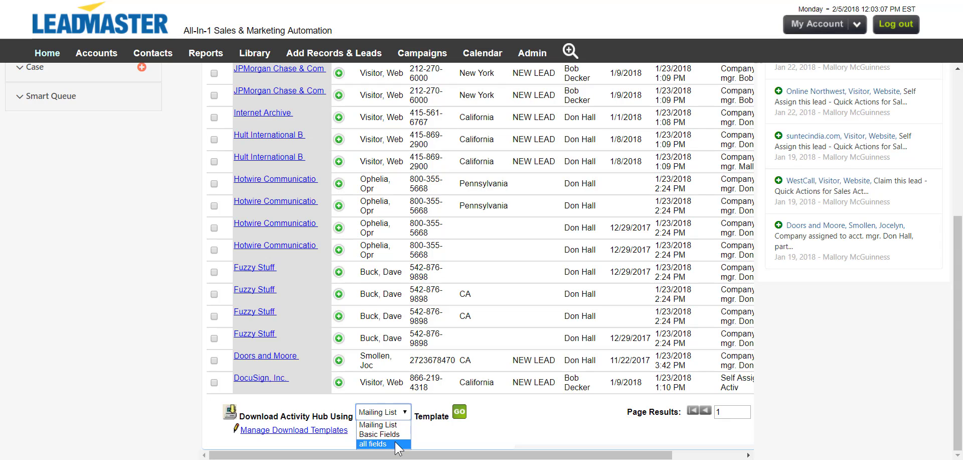
# Start a new download template from the template manager and include the Workgroup, Prefix, Fax and Record No. fields.
pyautogui.click(324, 431)
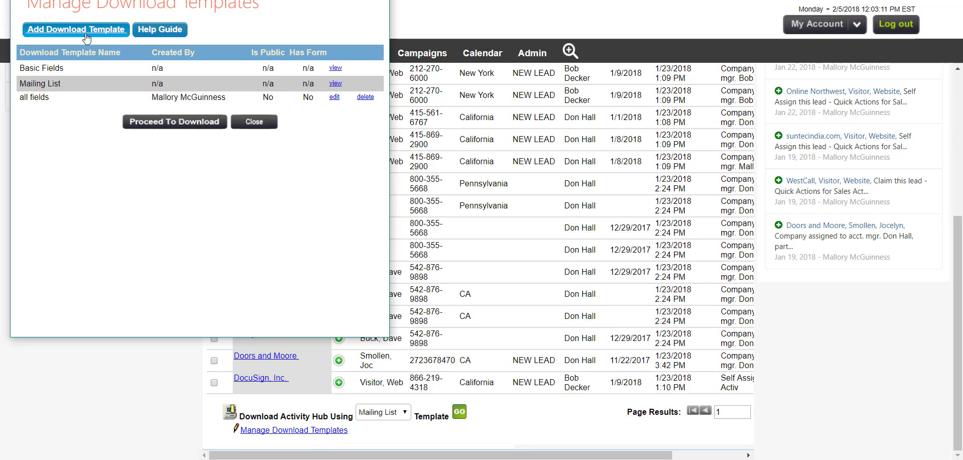
pyautogui.click(89, 31)
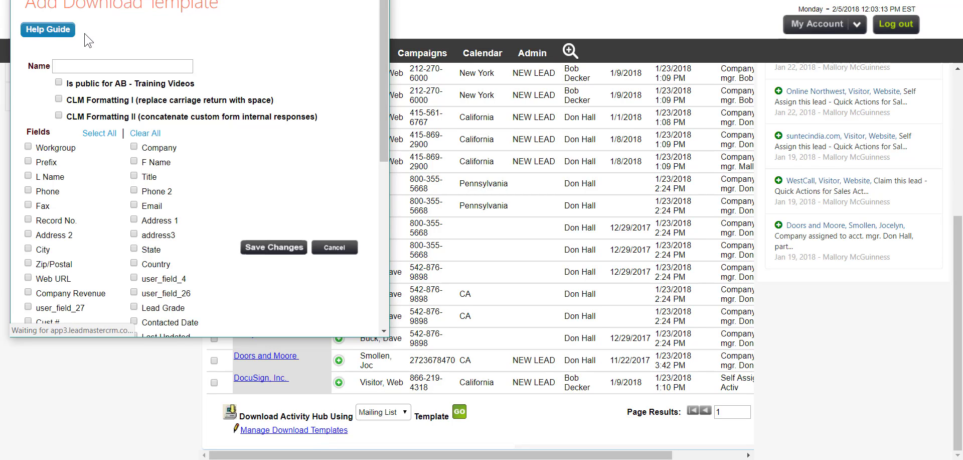
pyautogui.click(30, 148)
pyautogui.click(29, 162)
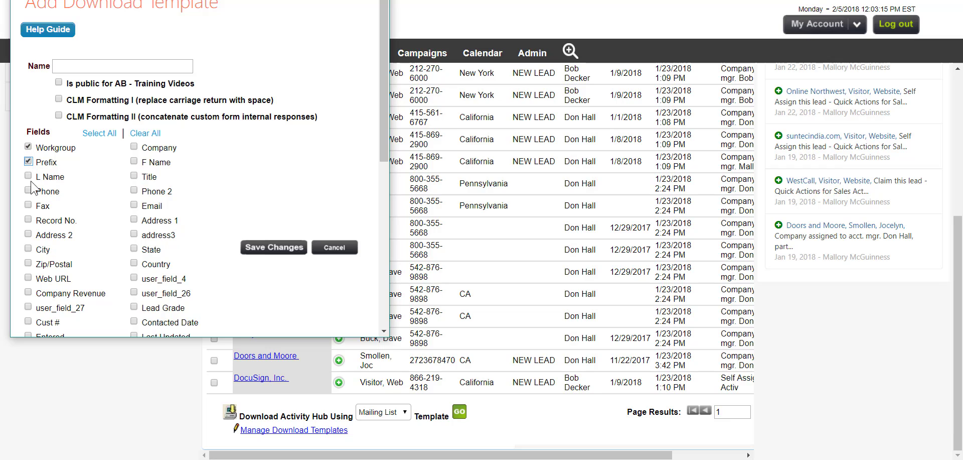
pyautogui.click(28, 205)
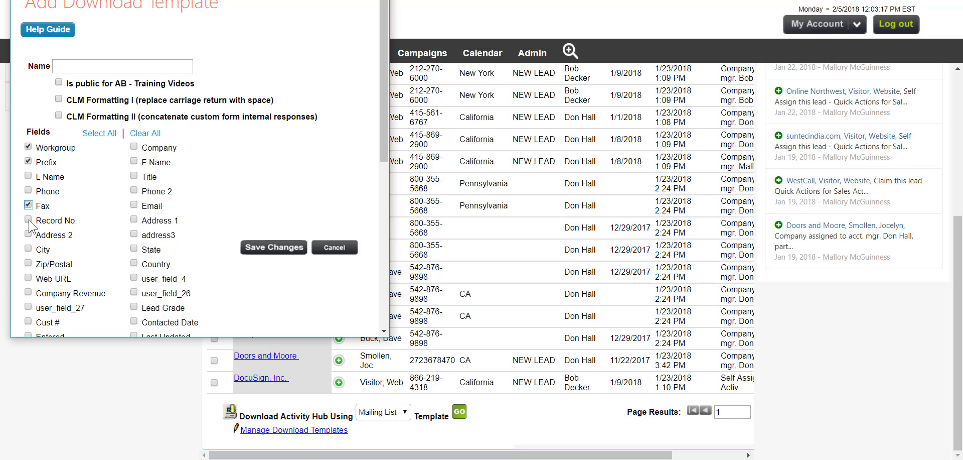
pyautogui.click(28, 219)
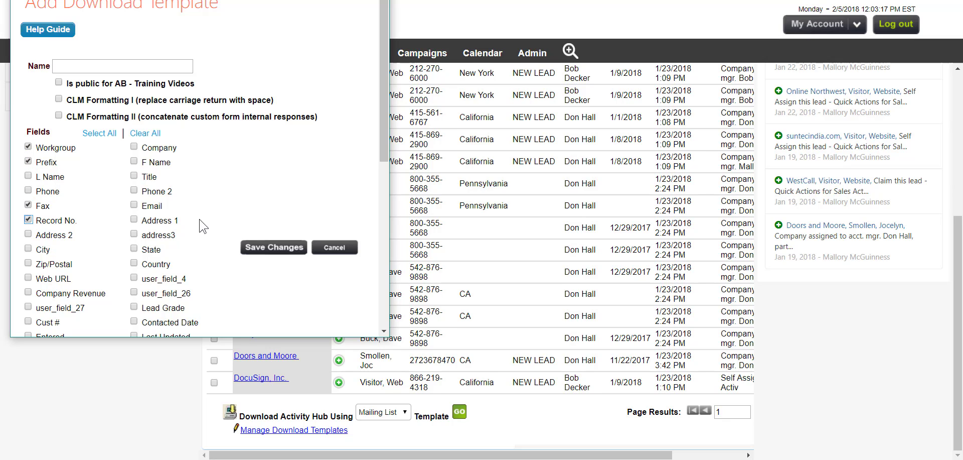
# Name the new download template "template" and save it.
pyautogui.click(129, 69)
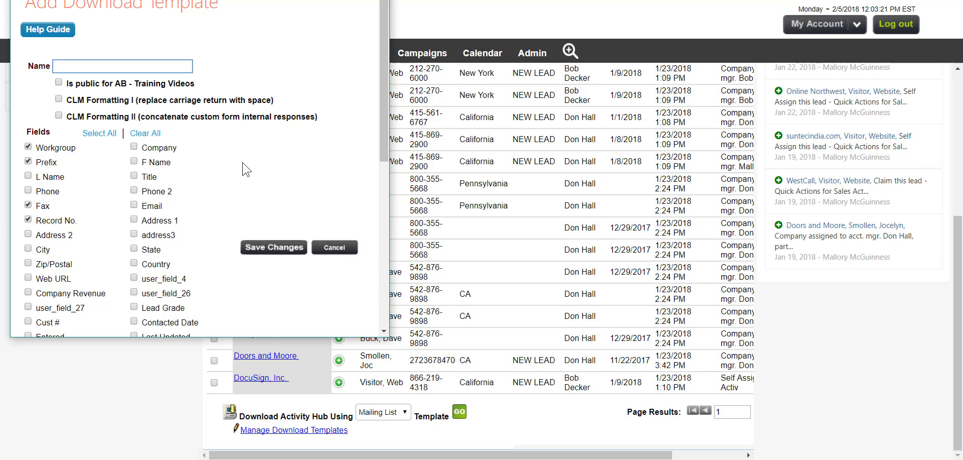
pyautogui.write('te')
pyautogui.scroll(-10, 297, 384)
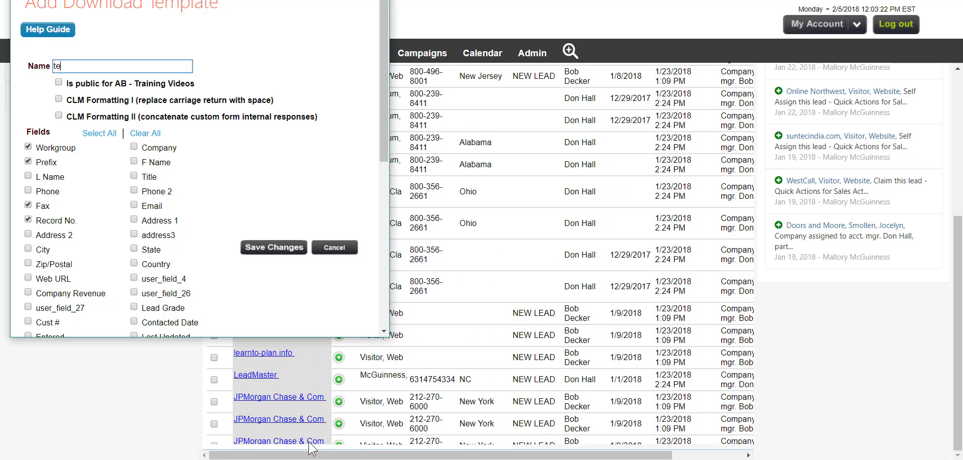
pyautogui.write('mplate')
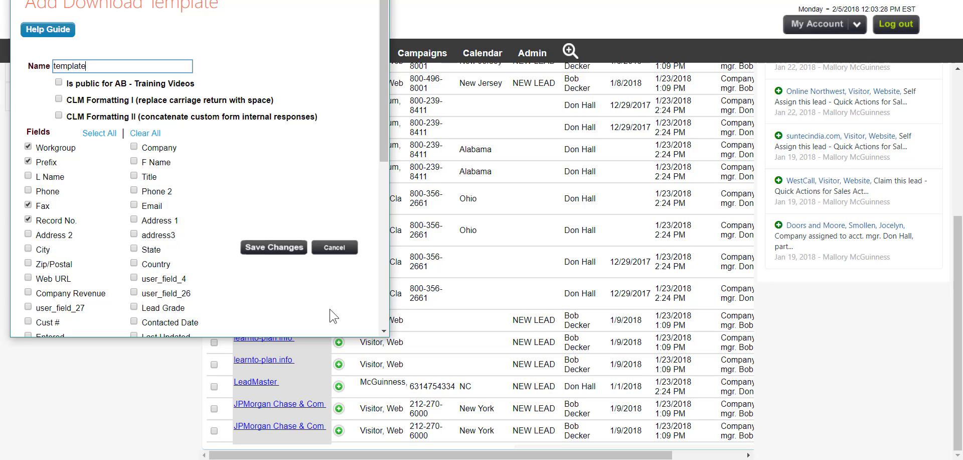
pyautogui.click(284, 249)
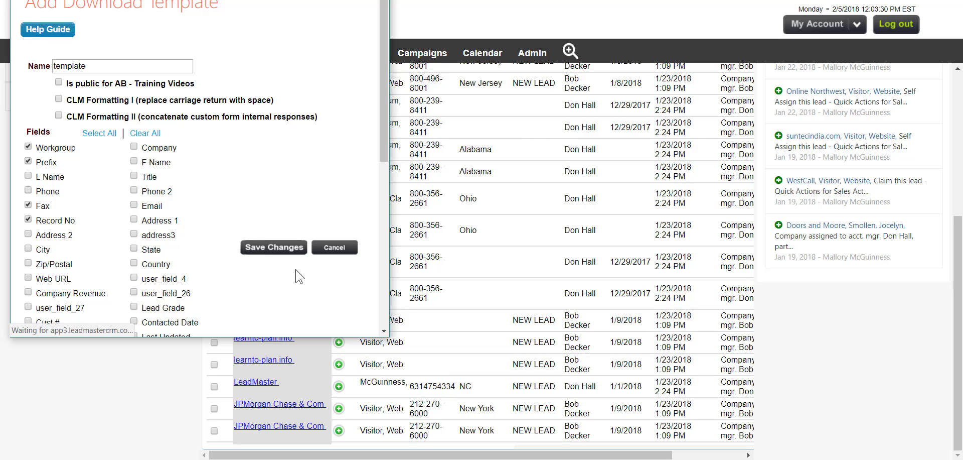